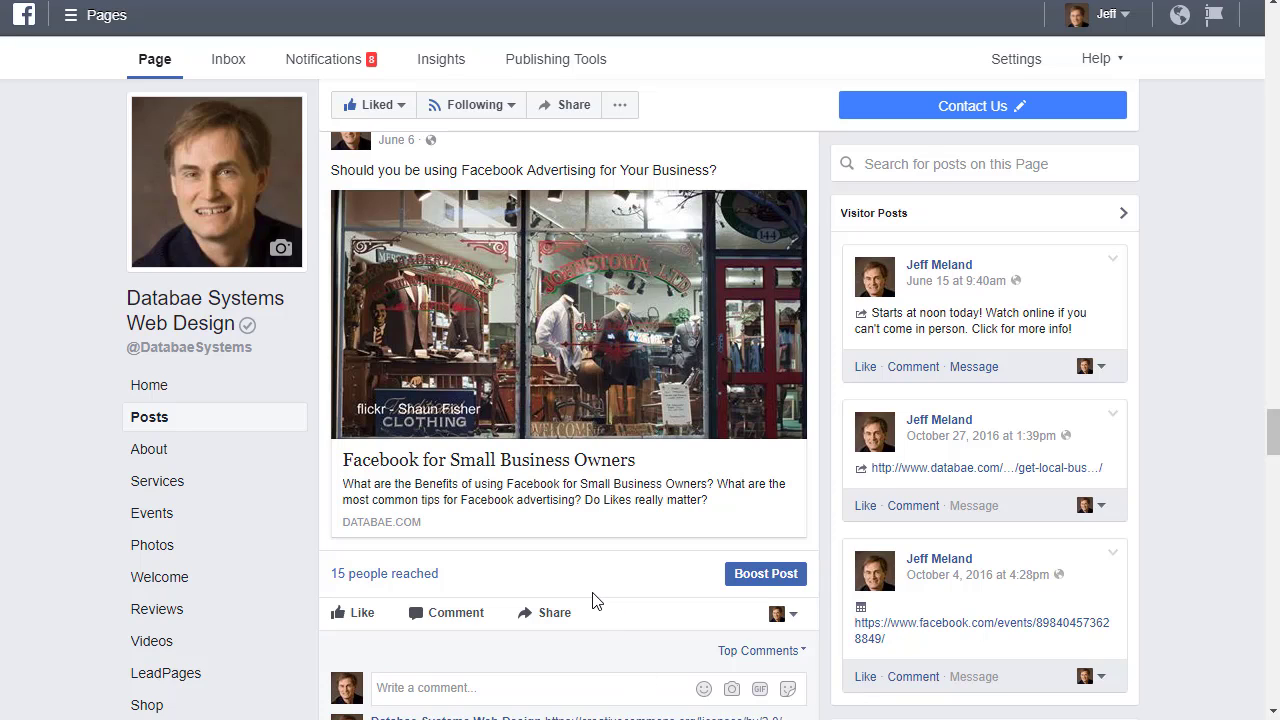
- Boost the Facebook for Small Business Owners post and scroll down to its Audience section
left_click(780, 575)
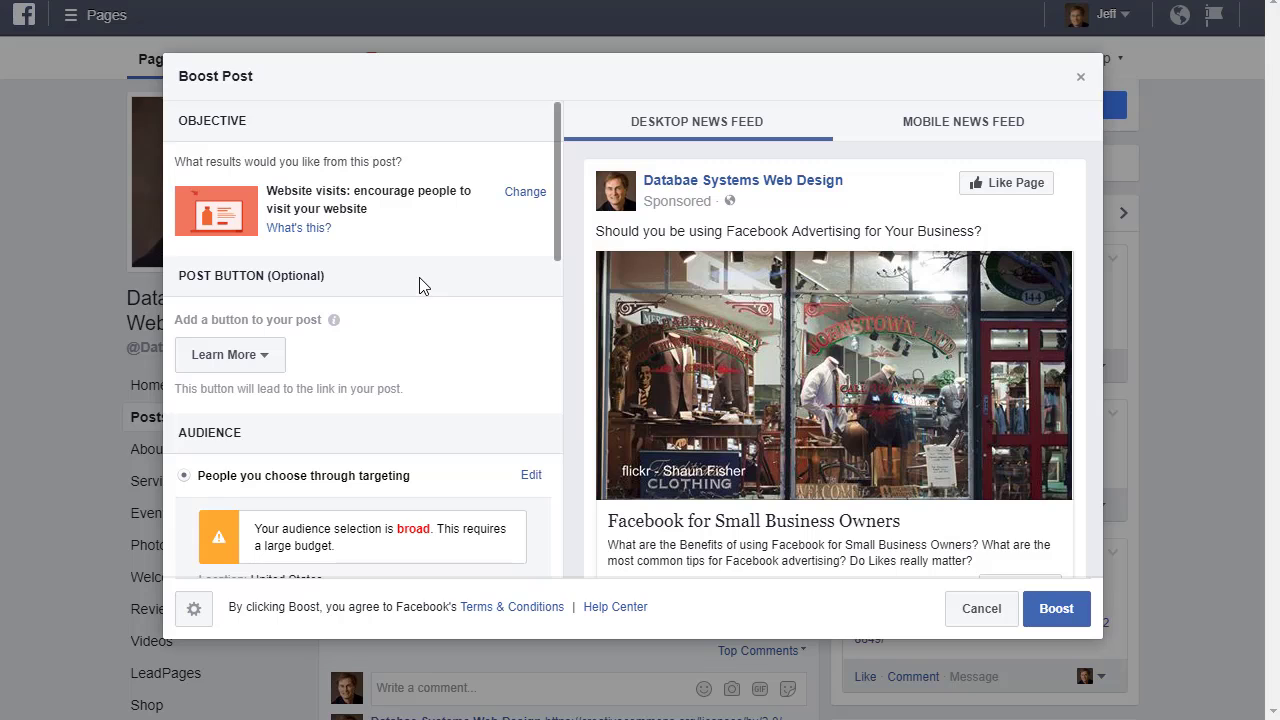
scroll(416, 343, "down", 2)
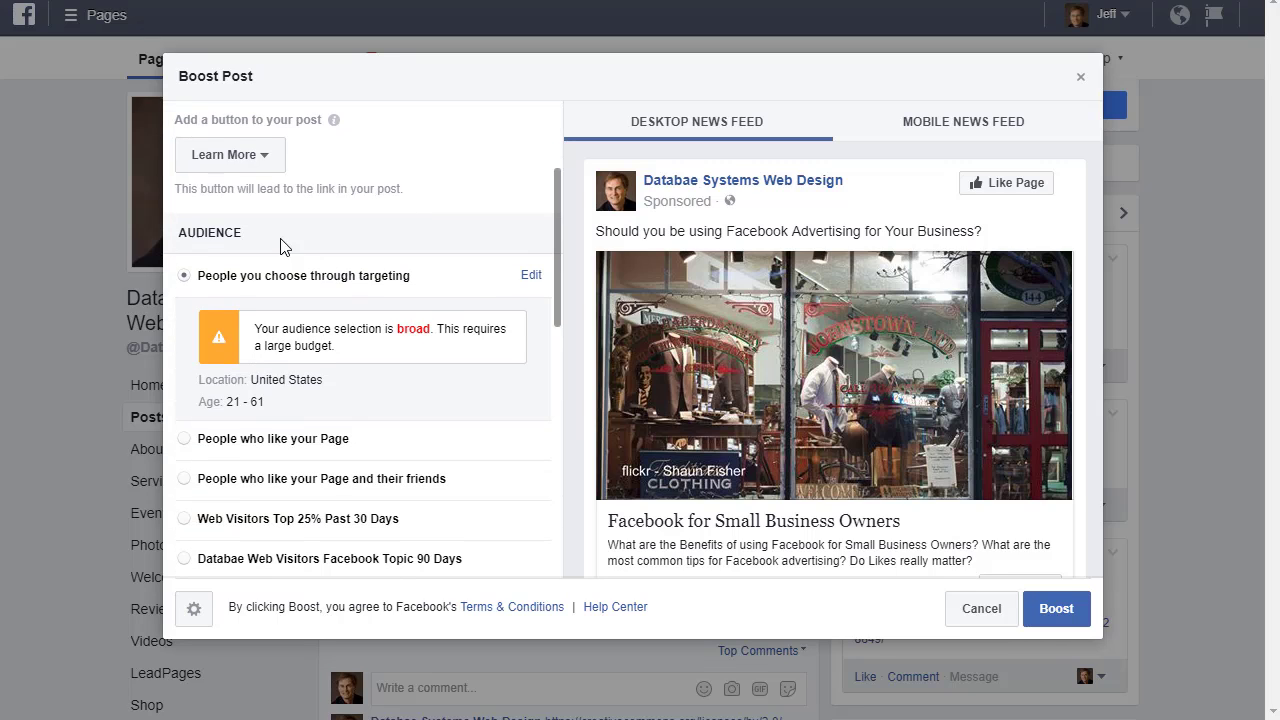
- Edit the targeting audience (United States, ages 21–61), leaving the minimum age at 21
left_click(531, 278)
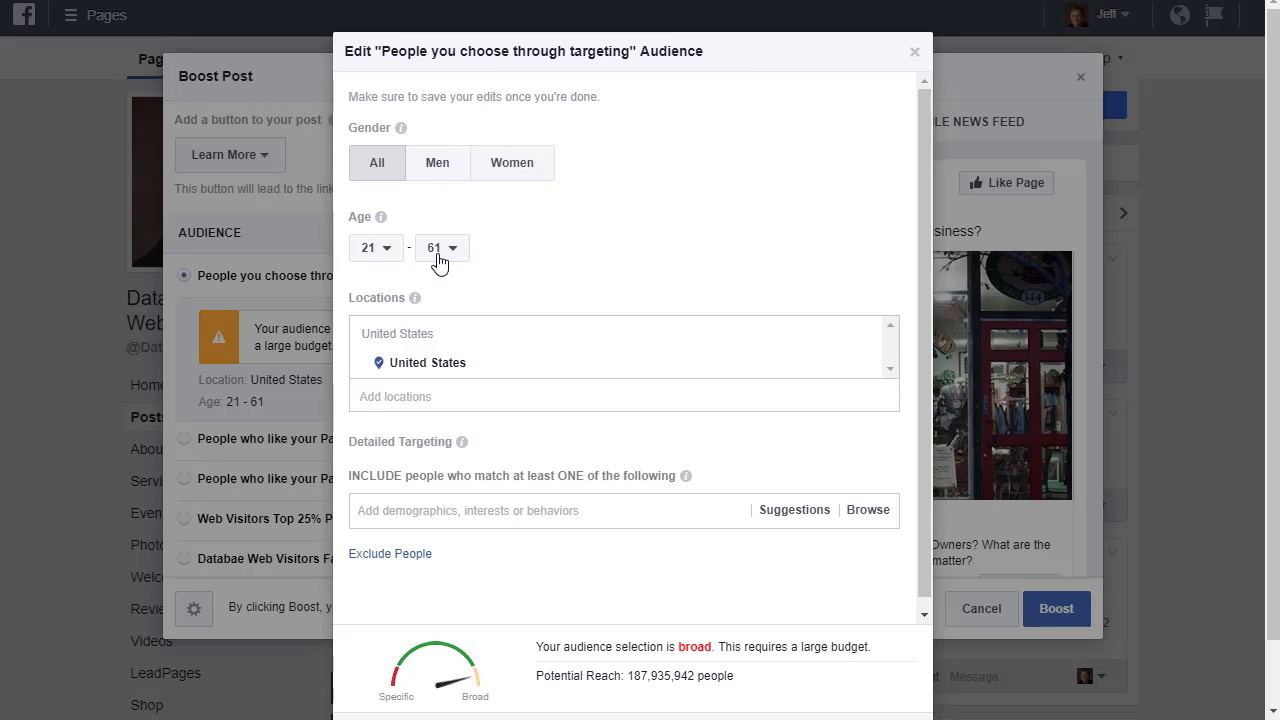
left_click(385, 250)
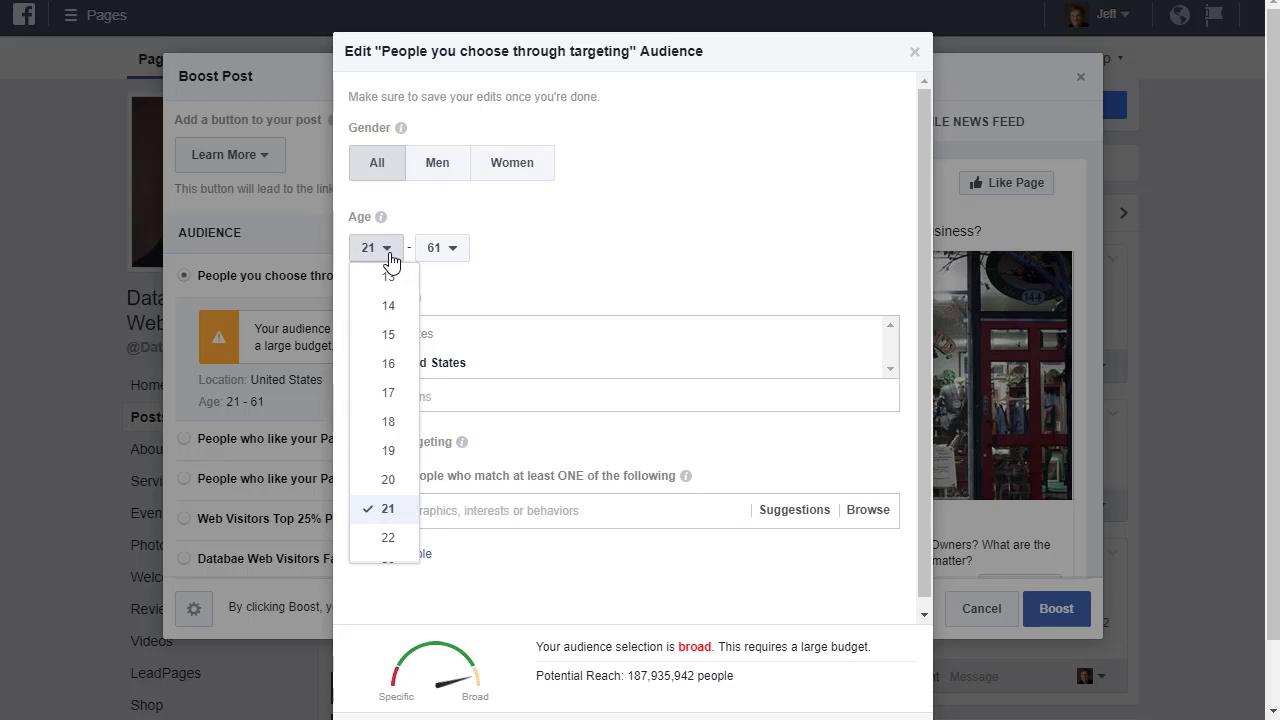
left_click(390, 258)
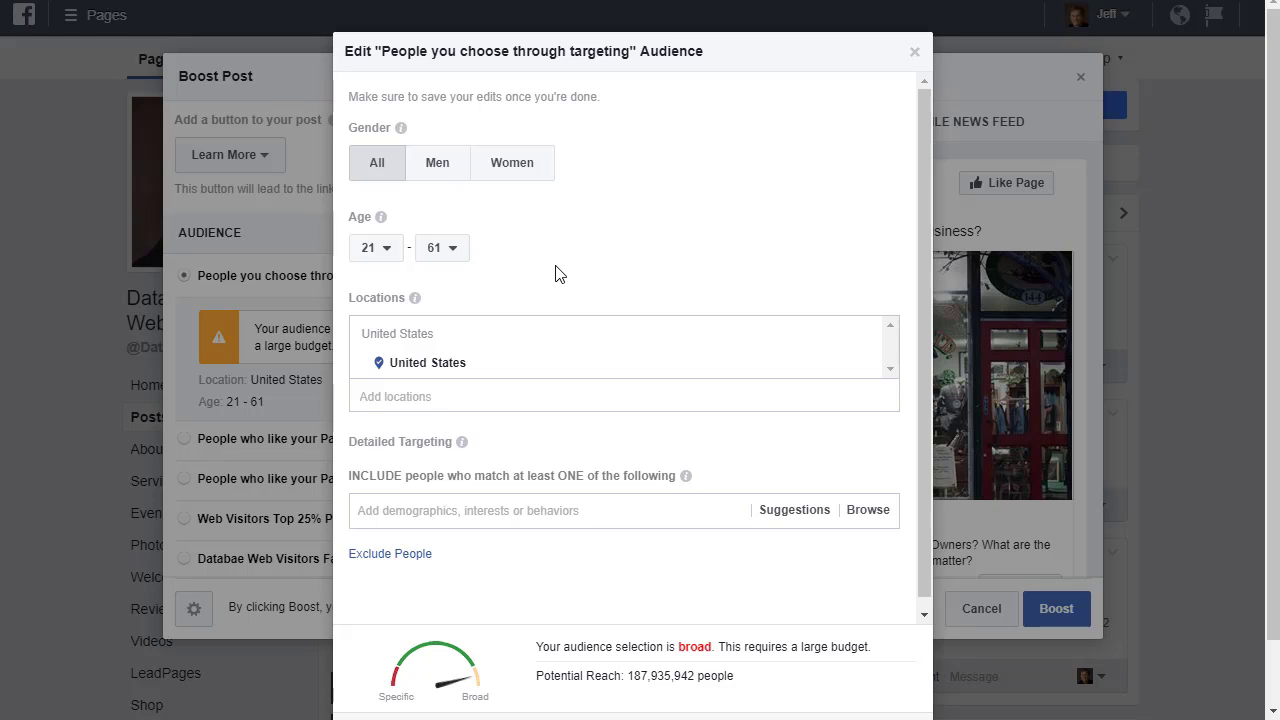
- Replace the United States location with 'Minnesota, State', cutting potential reach to 3,024,636
left_click(469, 398)
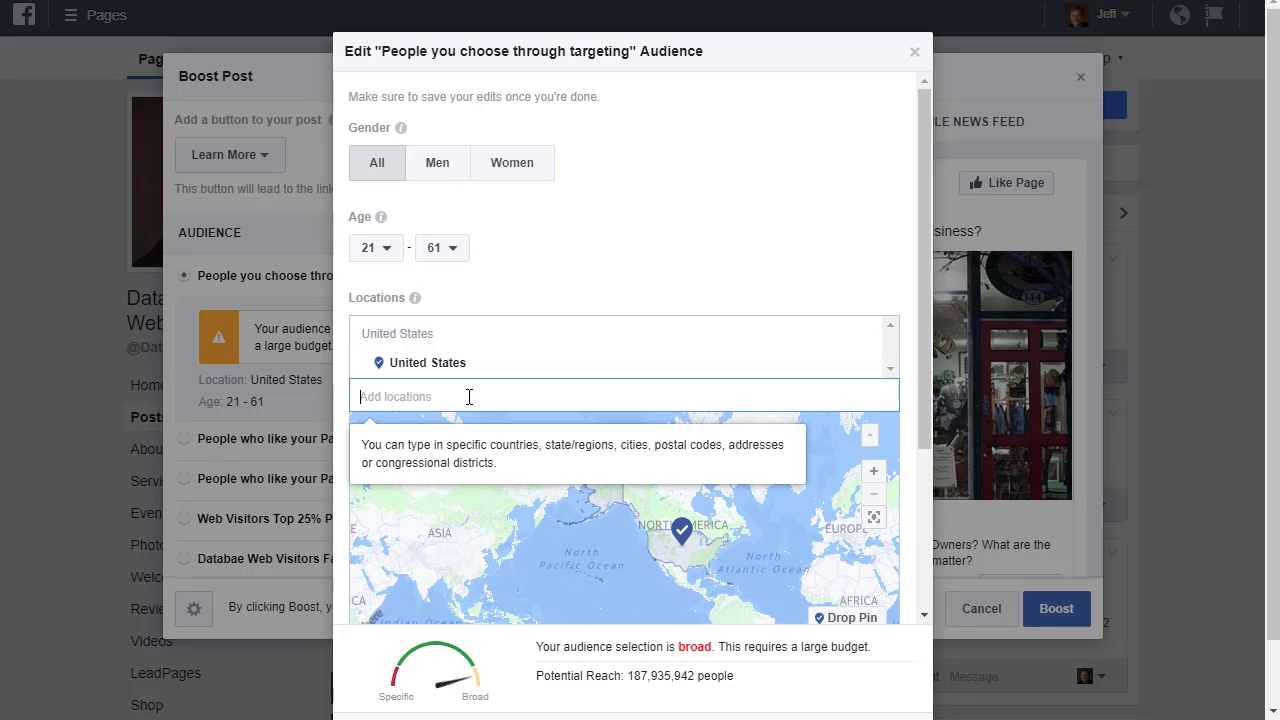
left_click(767, 257)
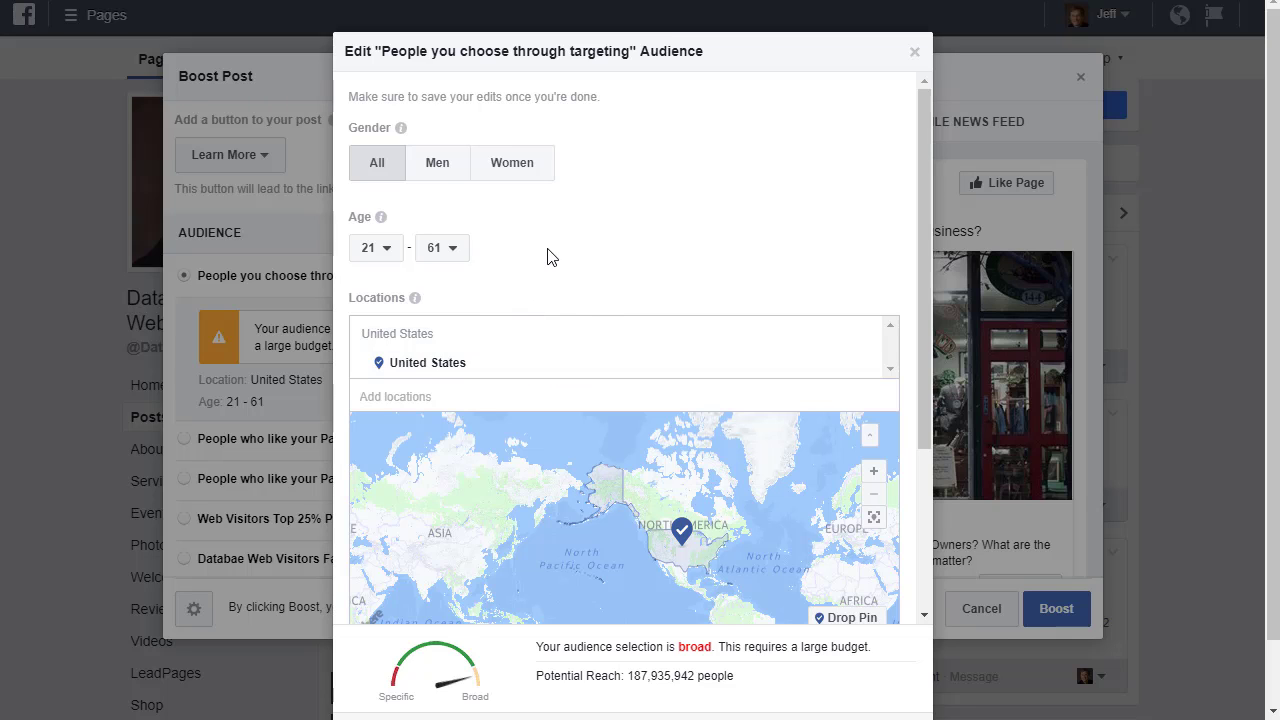
scroll(598, 307, "down", 3)
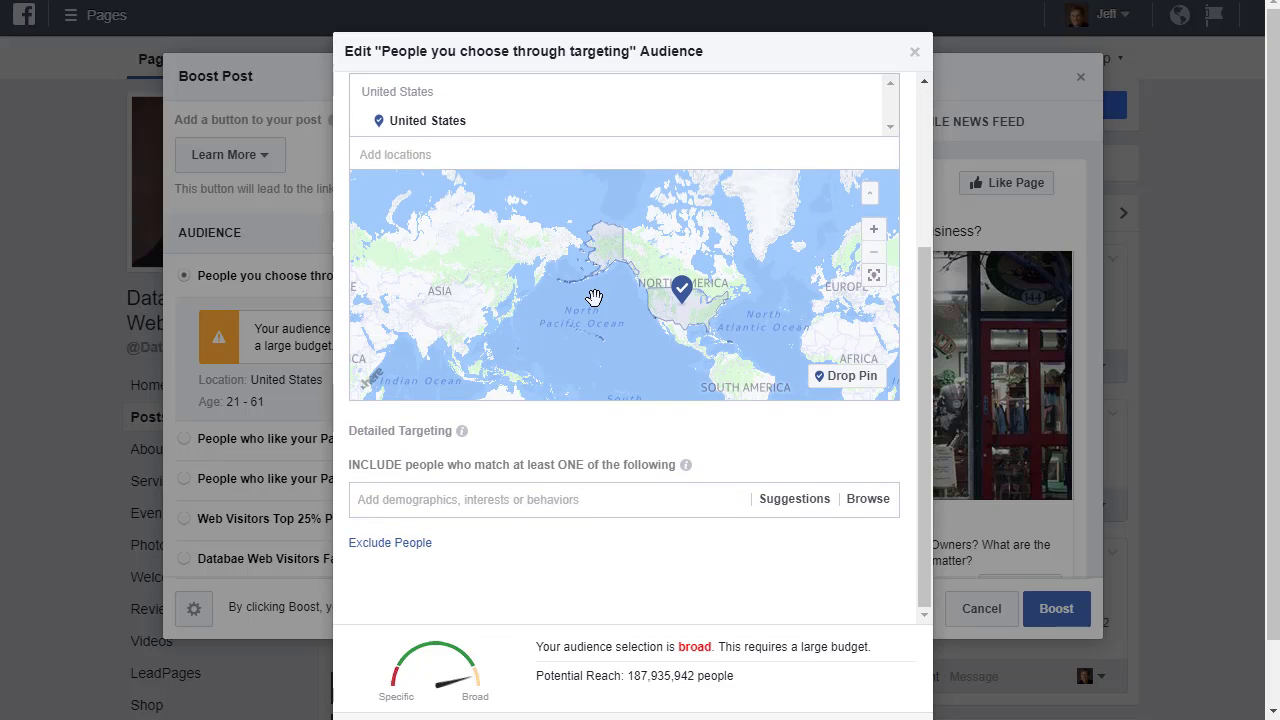
scroll(594, 297, "up", 1)
left_click(483, 255)
type("m")
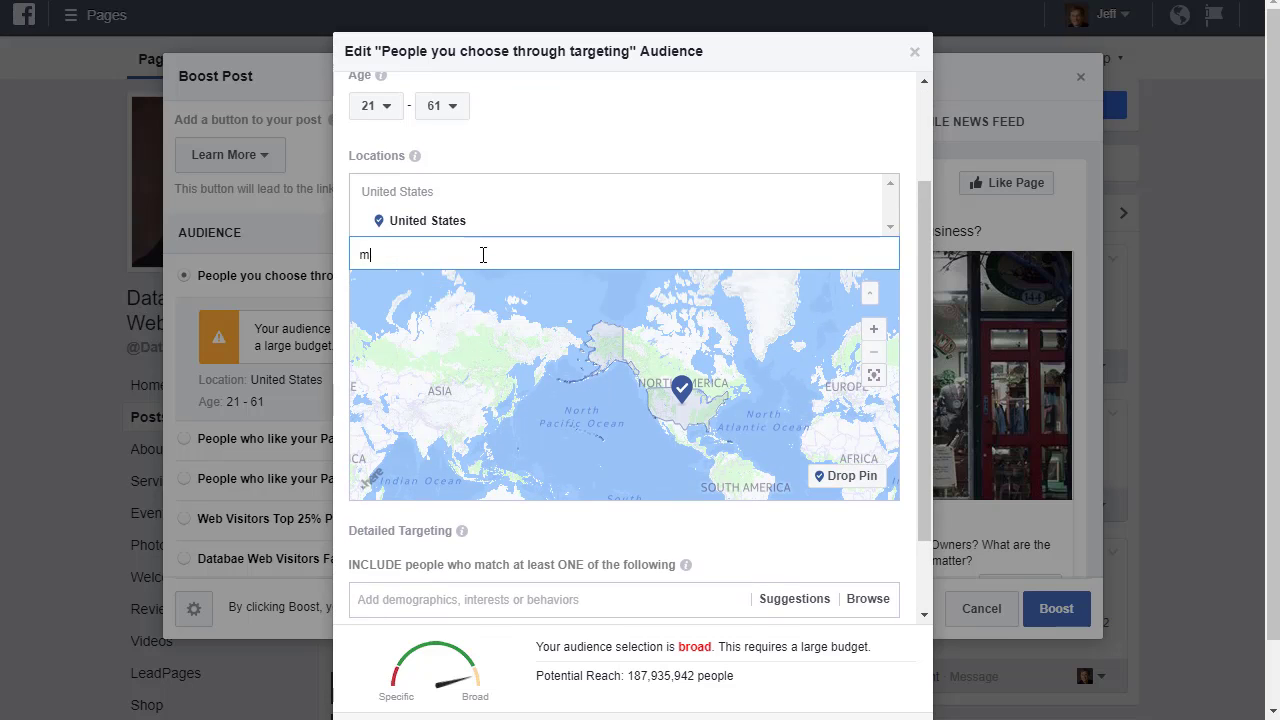
type("inneso")
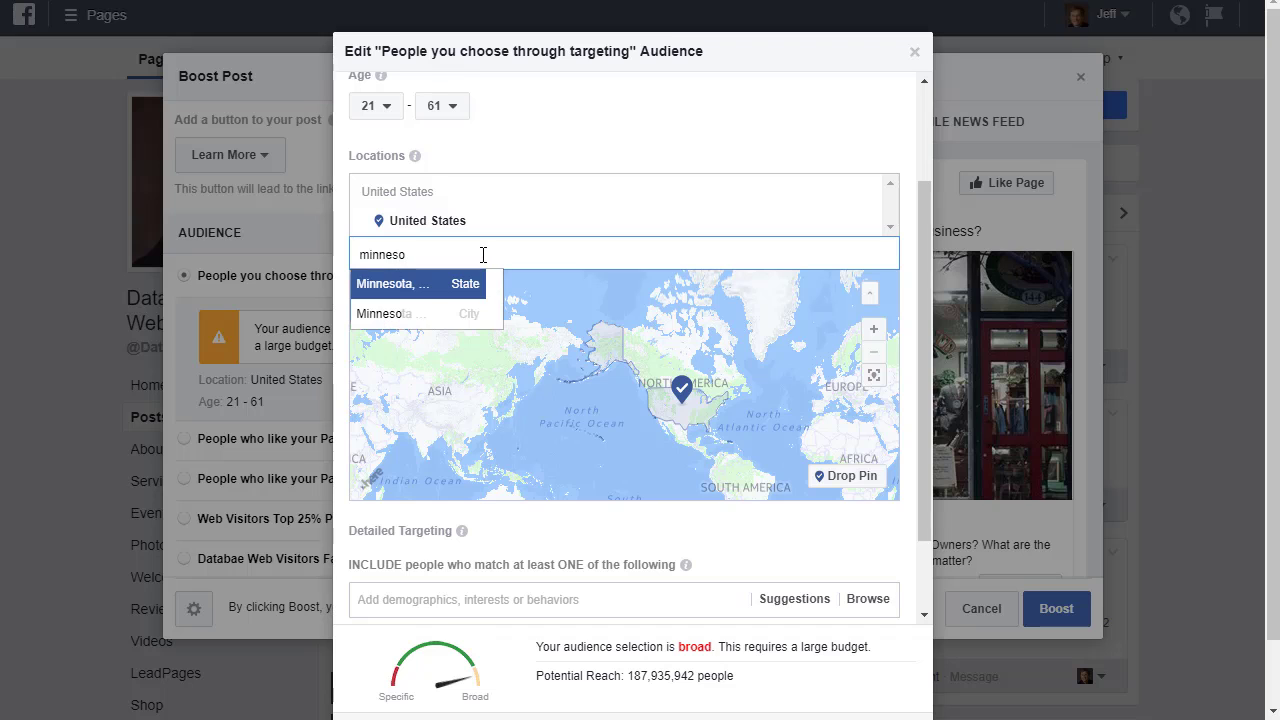
left_click(405, 285)
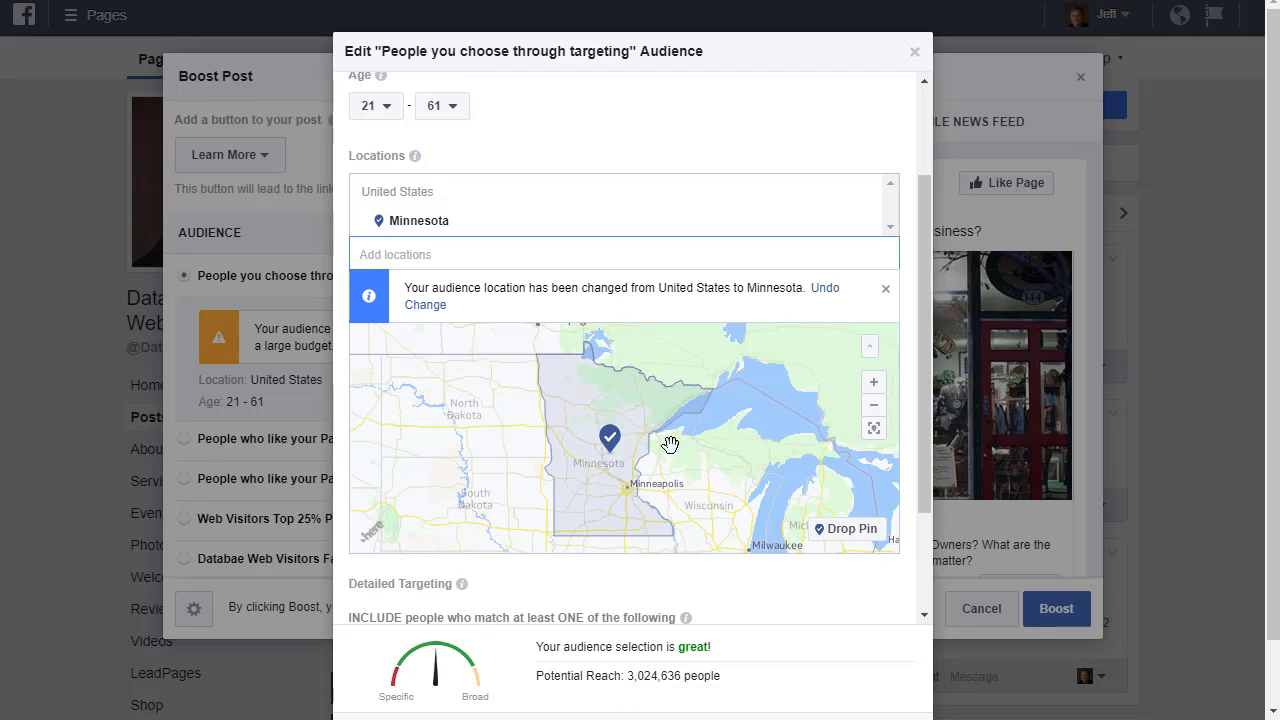
- Browse Detailed Targeting through More Categories and Facebook Categories down to the Behaviors list
scroll(750, 452, "down", 2)
scroll(700, 487, "down", 1)
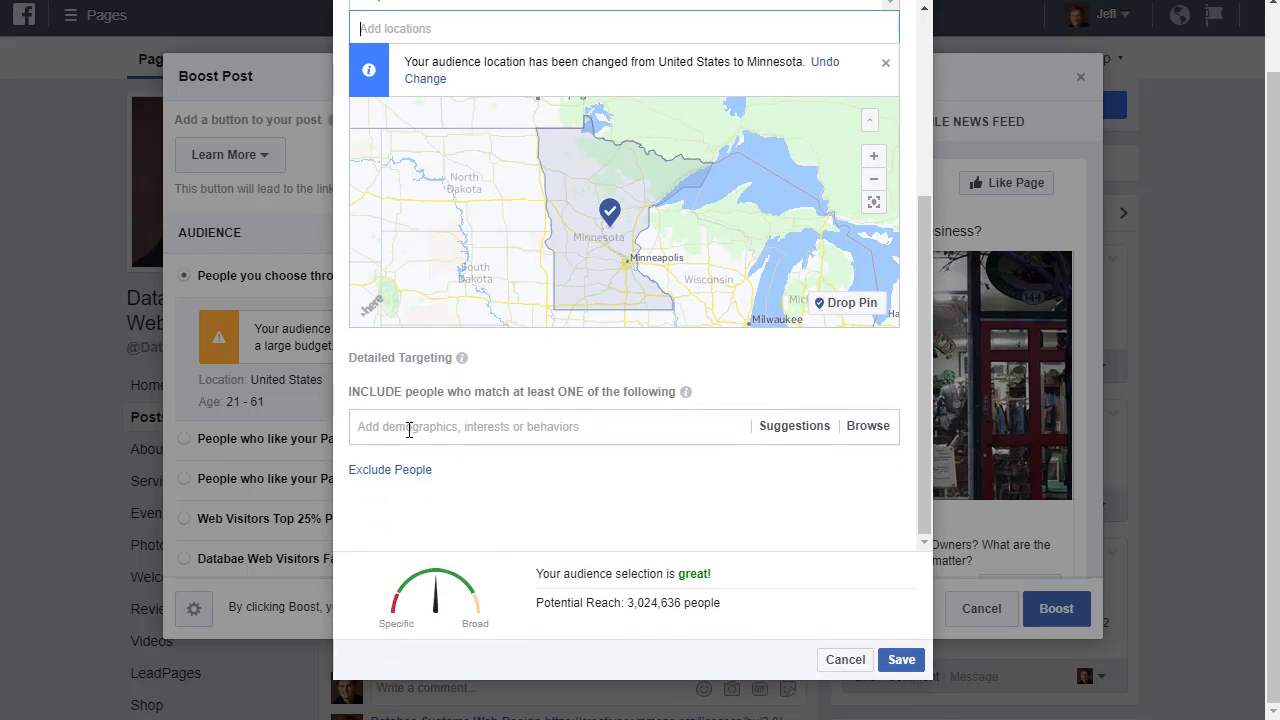
left_click(884, 428)
scroll(560, 410, "down", 2)
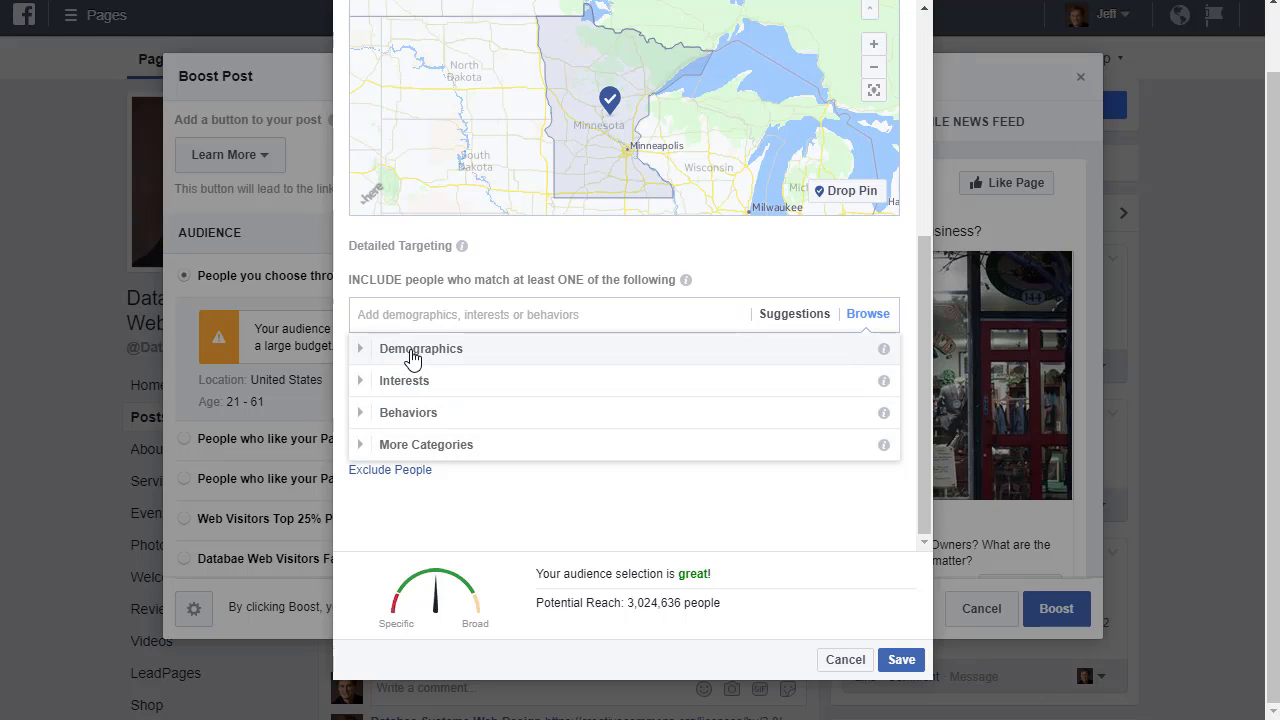
left_click(426, 452)
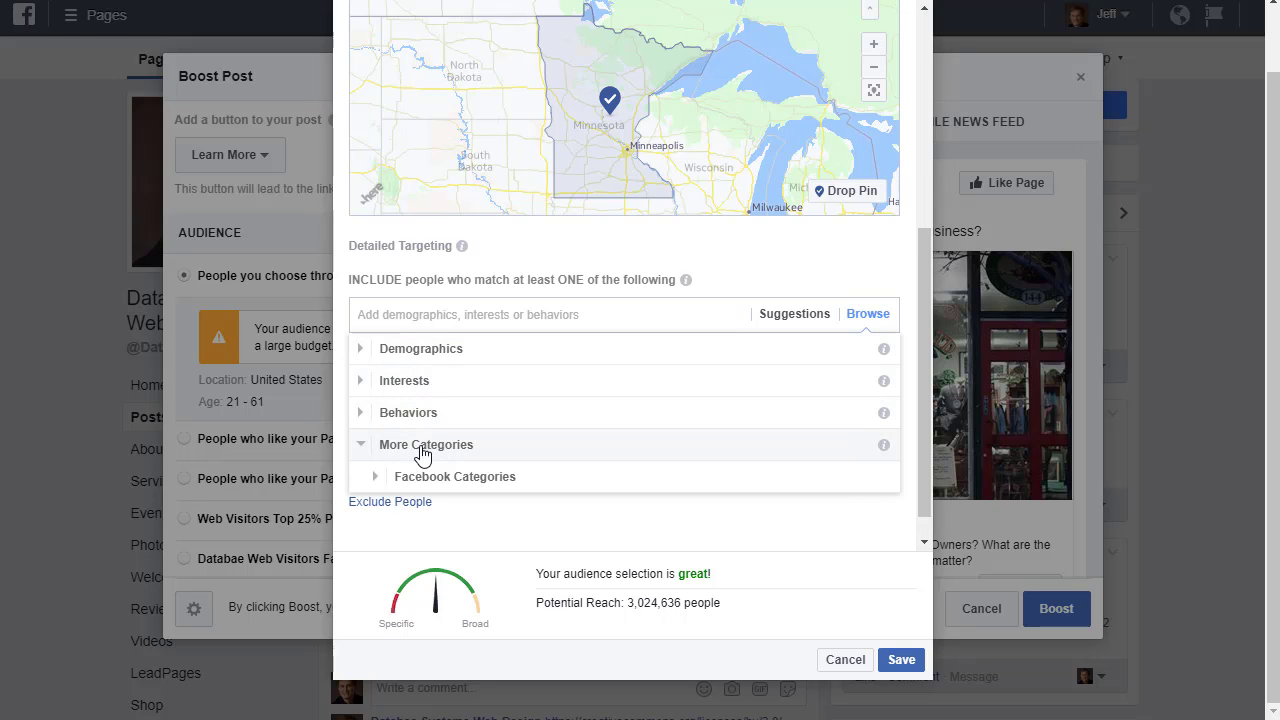
left_click(443, 486)
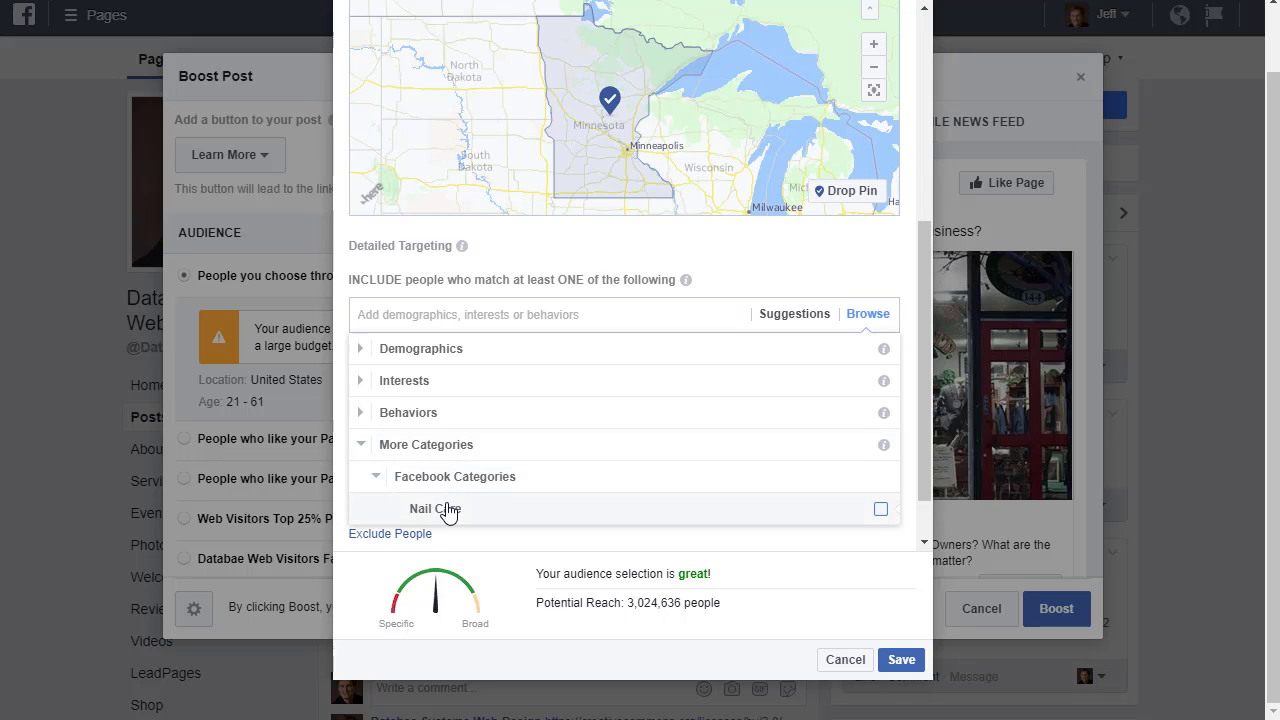
left_click(415, 414)
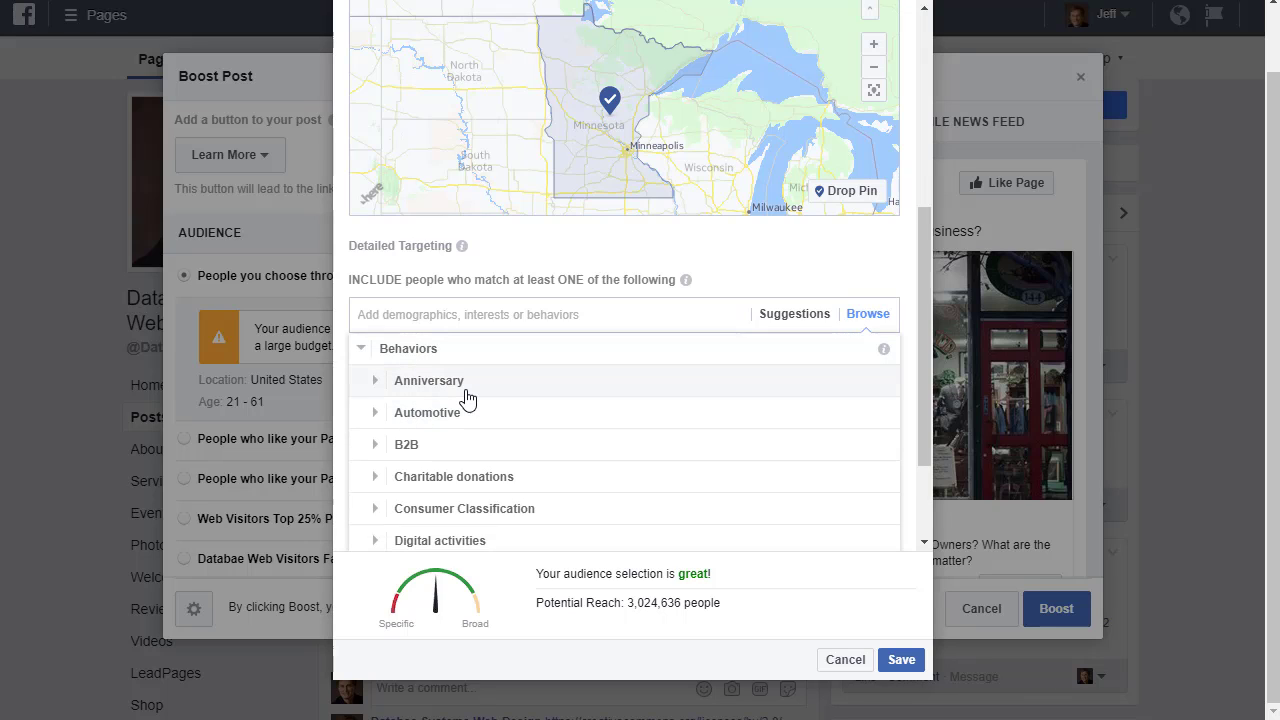
scroll(508, 420, "down", 1)
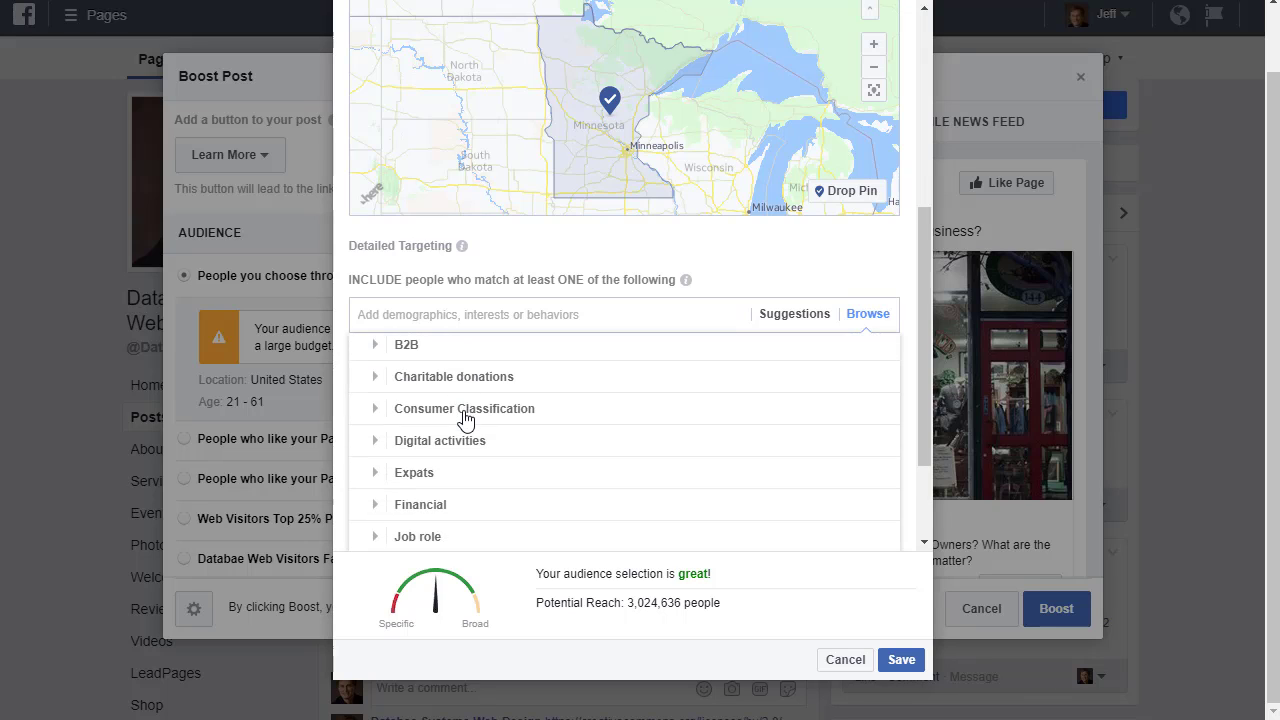
scroll(467, 418, "up", 2)
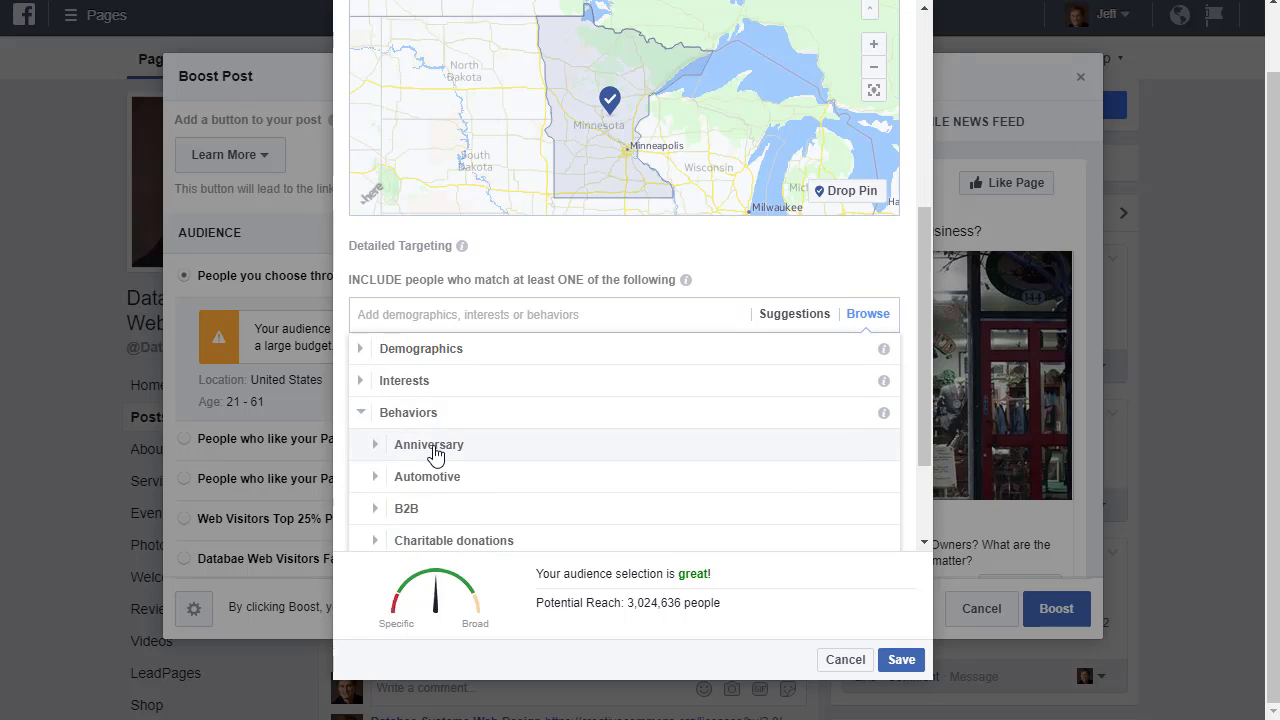
- Tick Behaviors > Anniversary > 'Anniversary in 61-90 Days', narrowing reach to 66,084 people
left_click(437, 450)
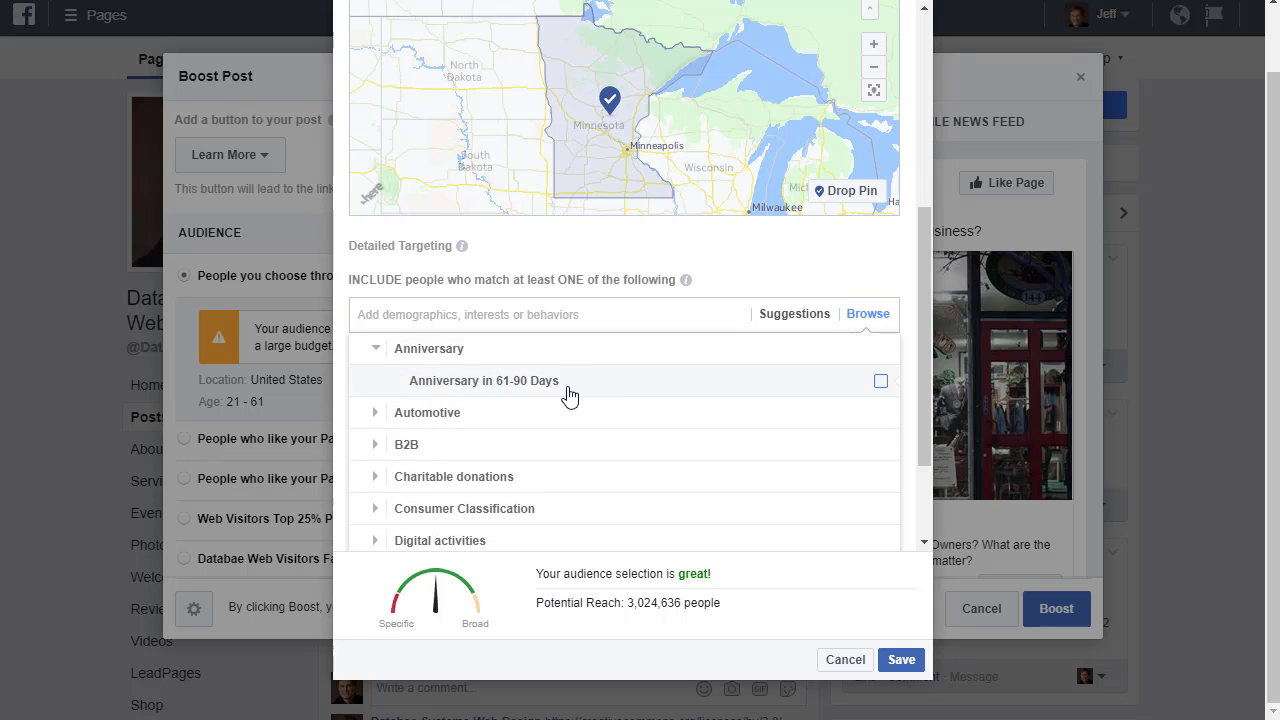
left_click(466, 384)
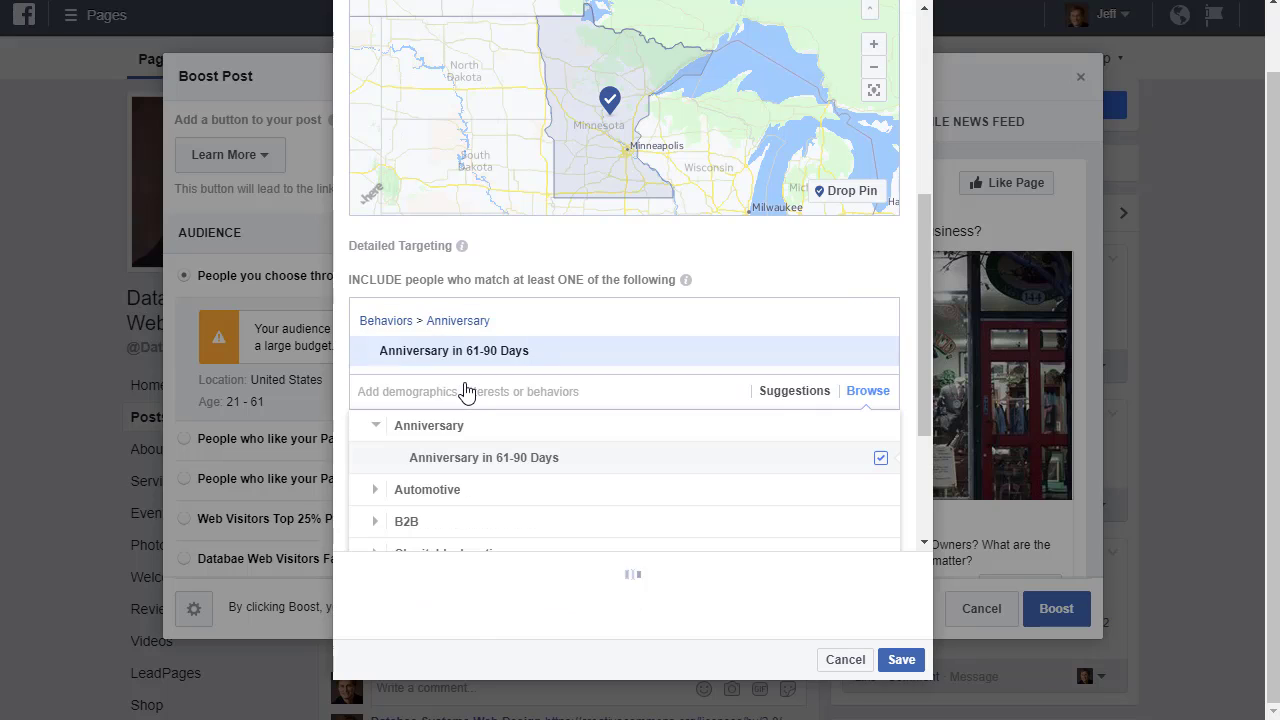
mouse_move(468, 353)
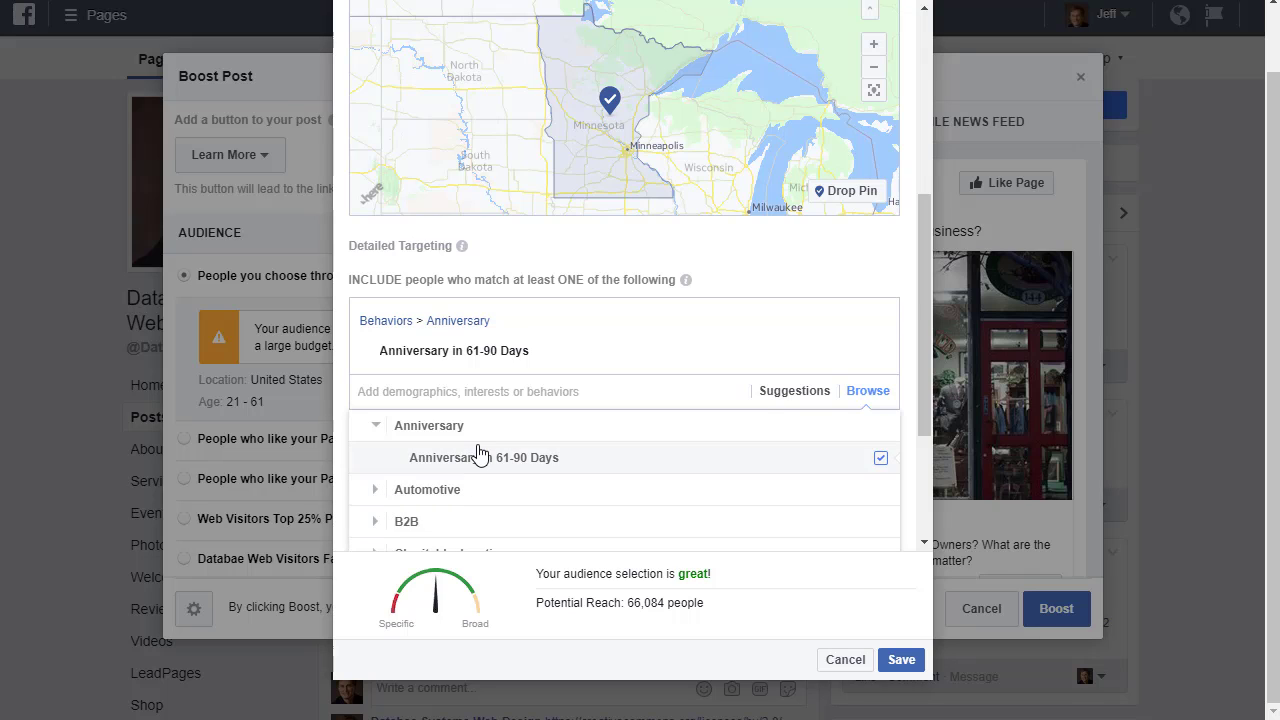
- Remove the Anniversary in 61-90 Days target, restoring reach to 3,024,636, and collapse Behaviors
left_click(386, 320)
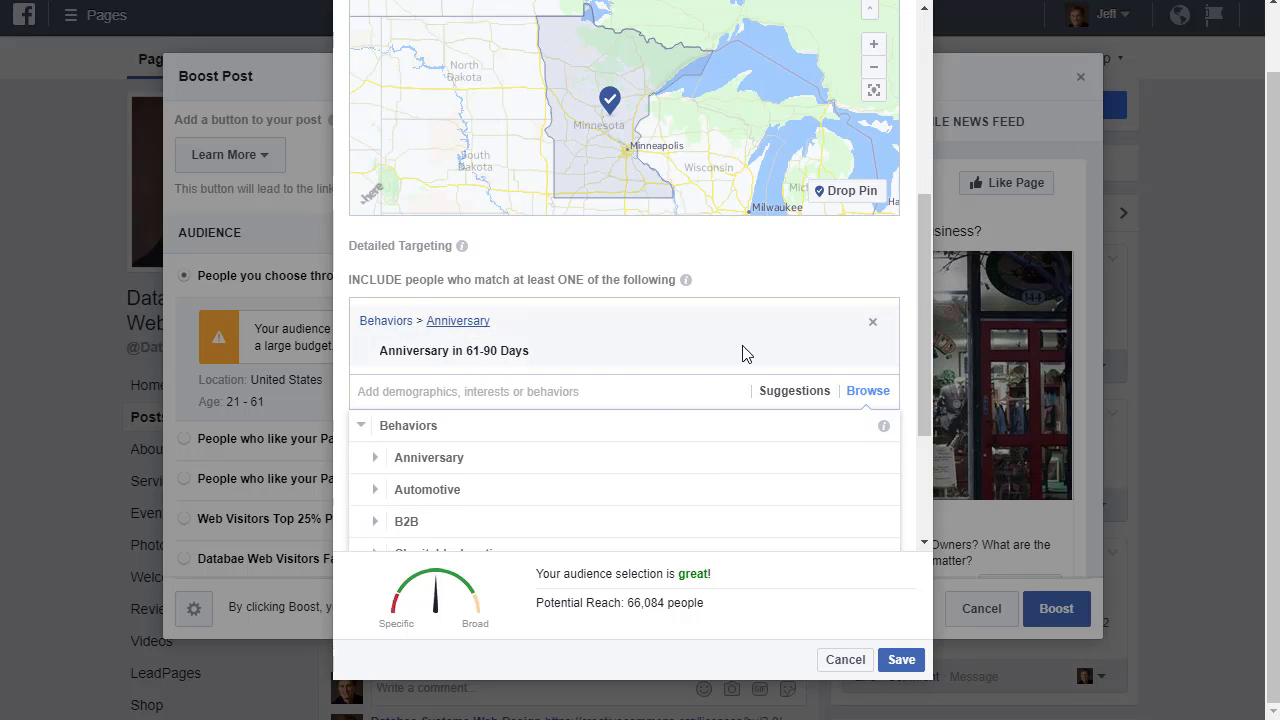
left_click(872, 321)
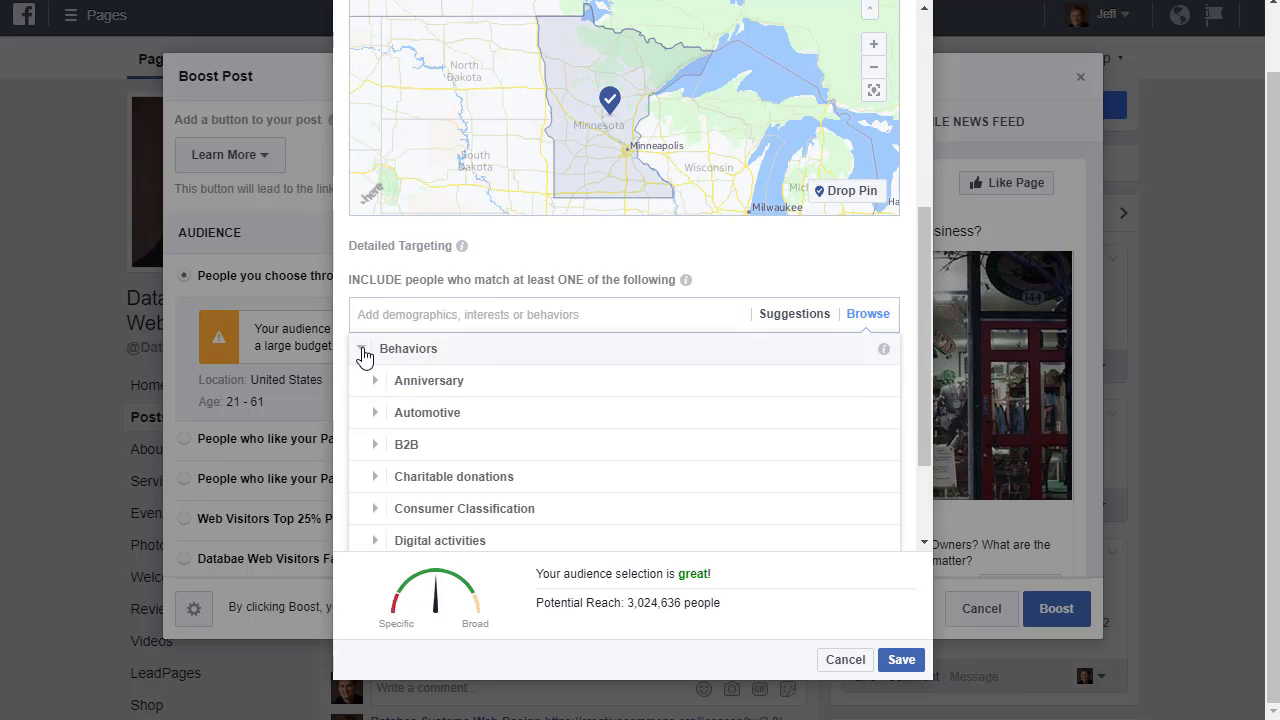
left_click(362, 350)
scroll(540, 420, "up", 1)
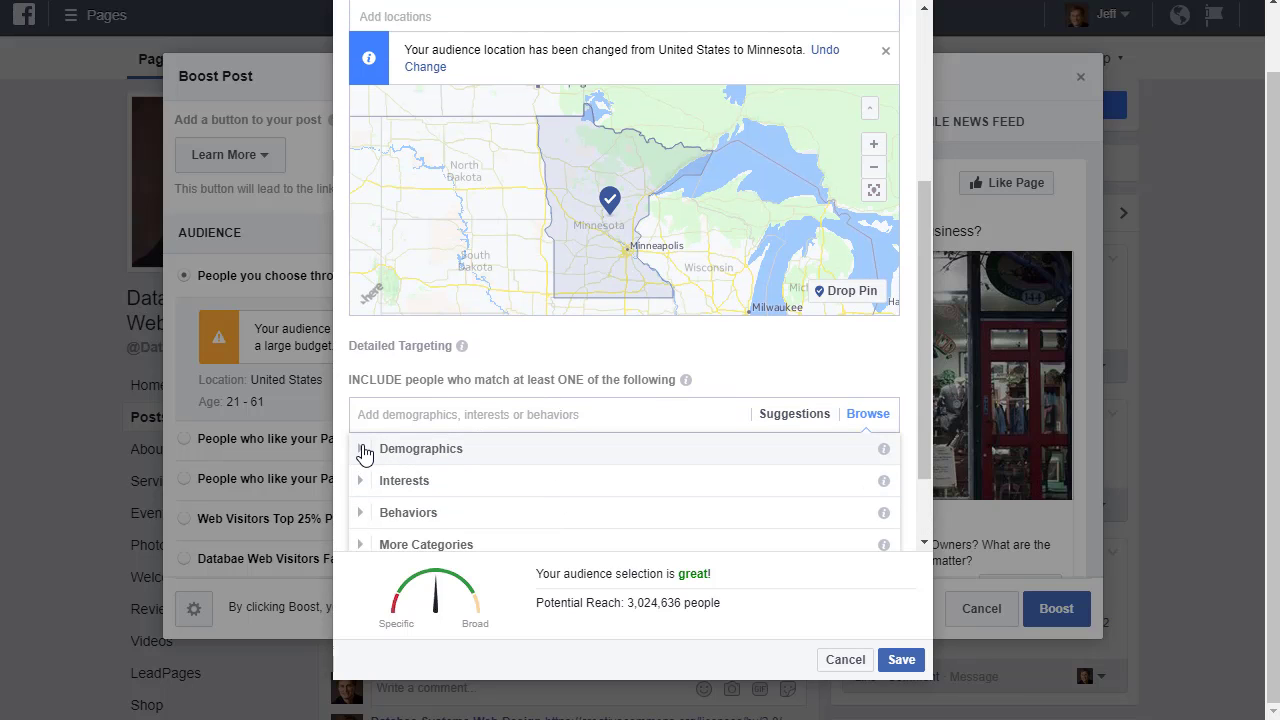
- Expand Demographics > Home > Household Composition to view its subcategories
left_click(363, 450)
scroll(678, 340, "down", 5)
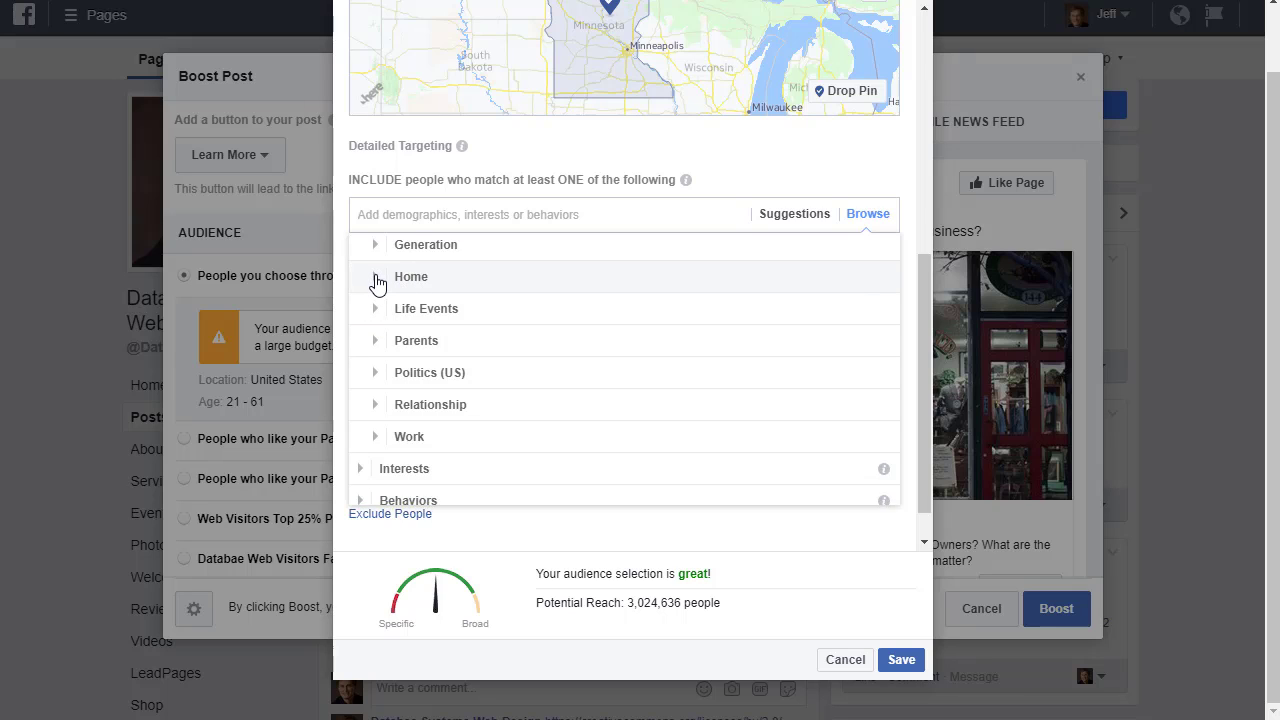
left_click(378, 284)
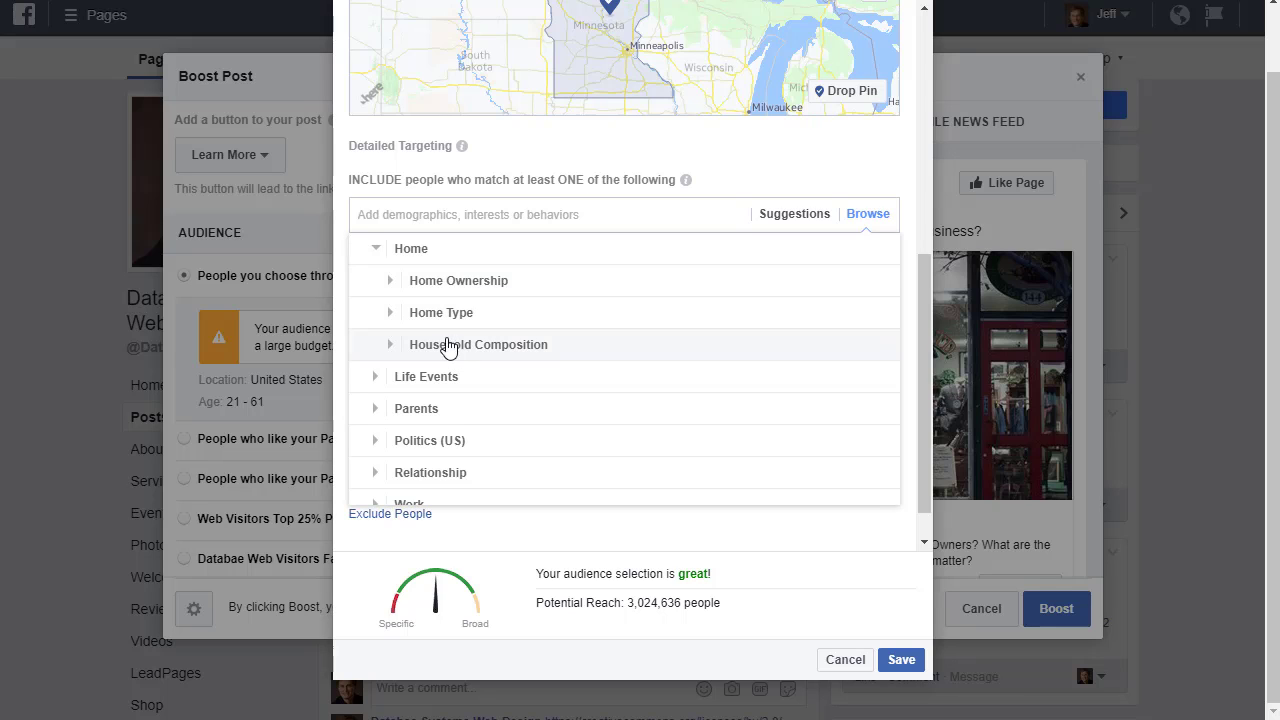
left_click(400, 346)
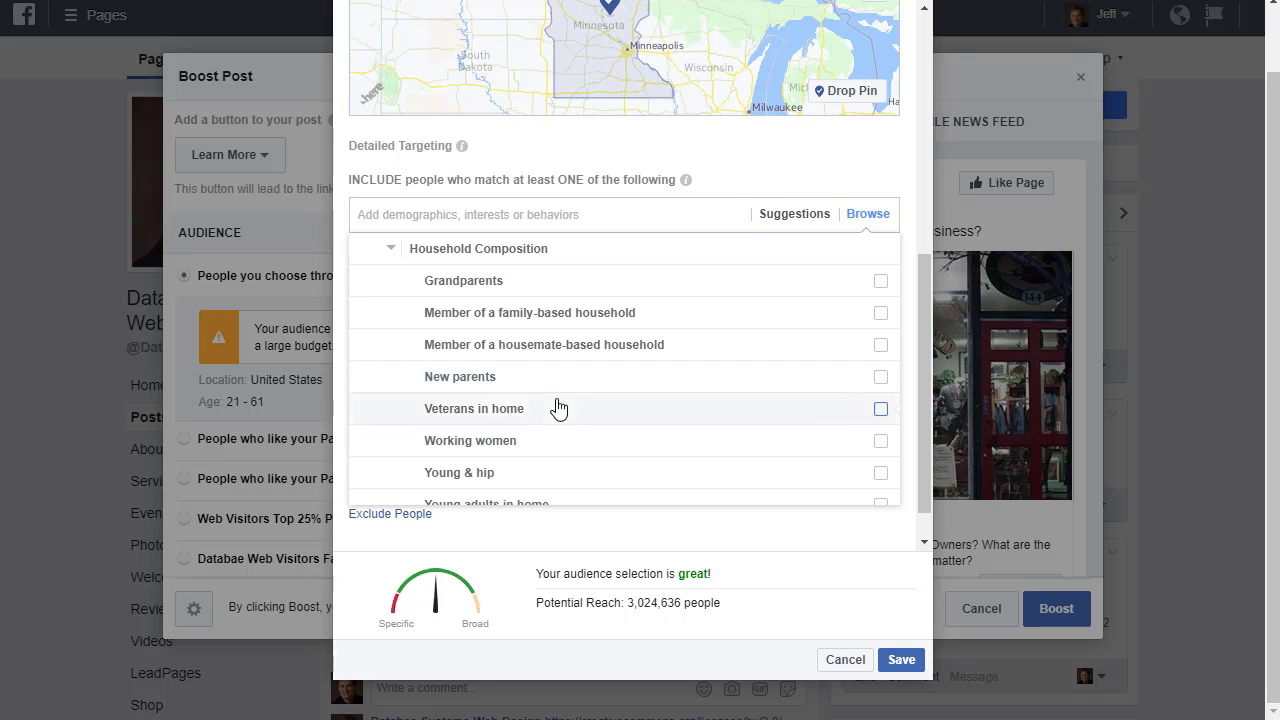
scroll(555, 405, "down", 3)
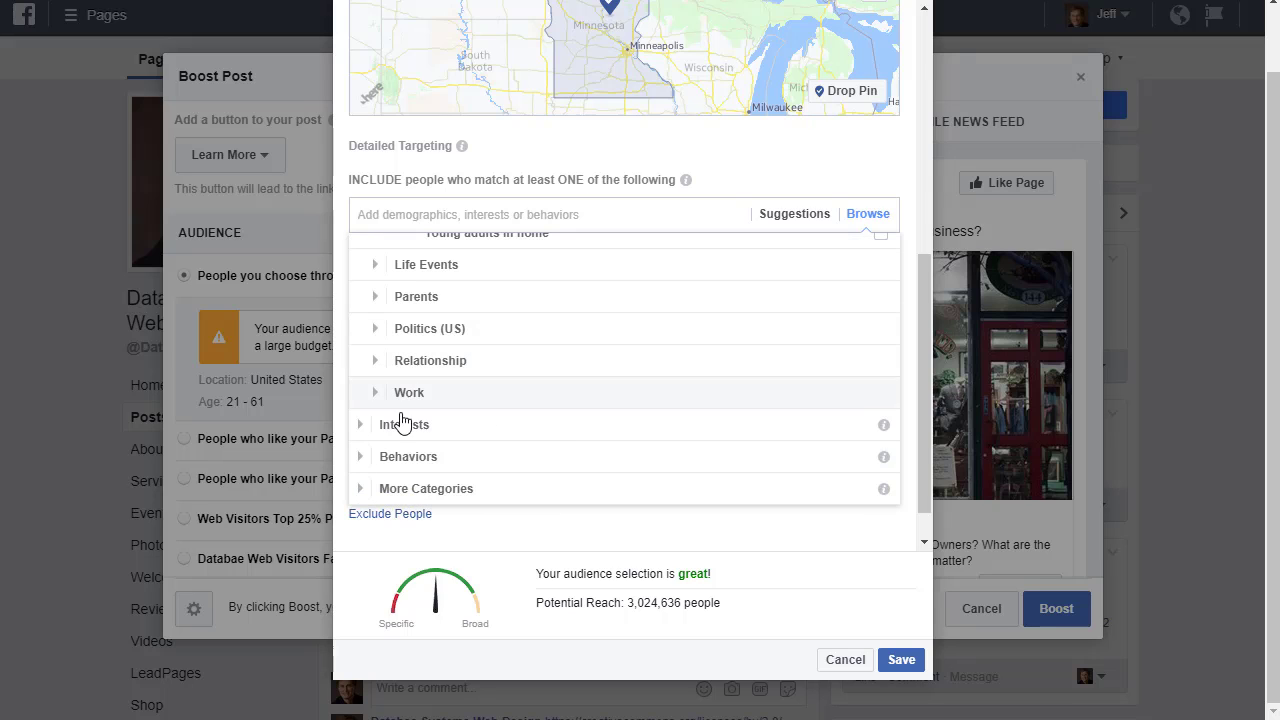
- Expand Interests > Hobbies and activities and scroll through its subcategories
left_click(359, 432)
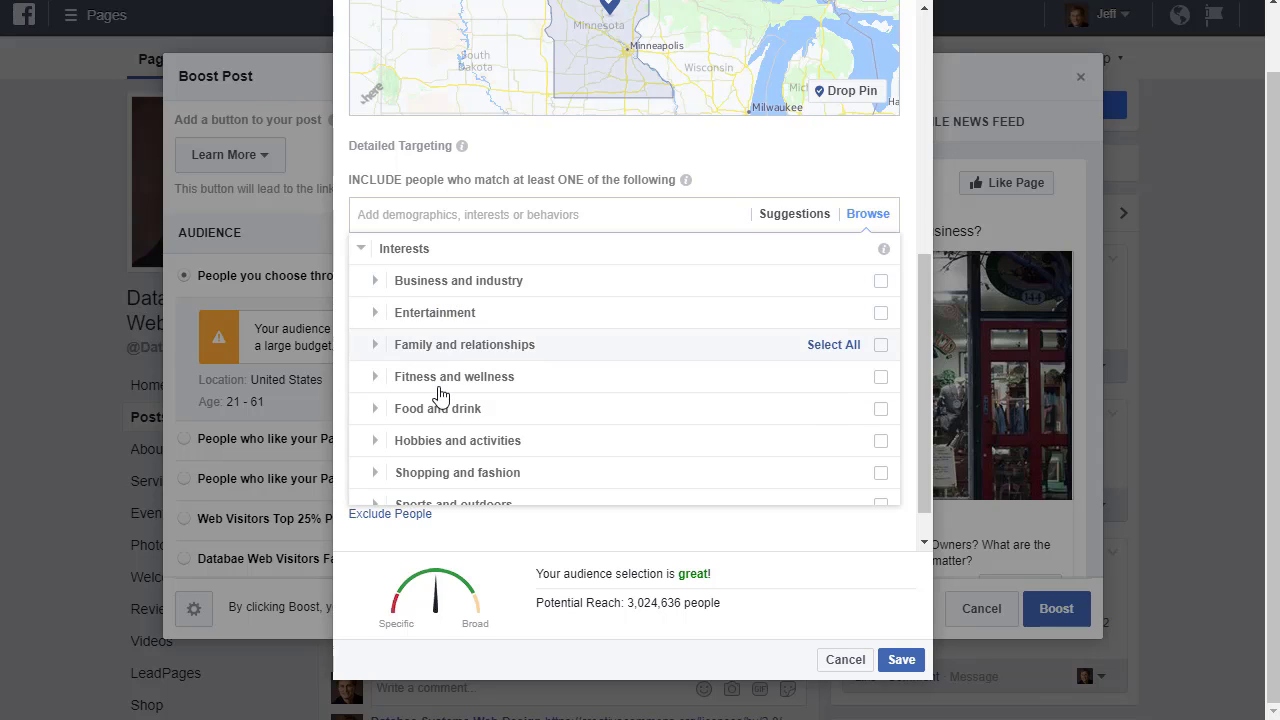
left_click(374, 442)
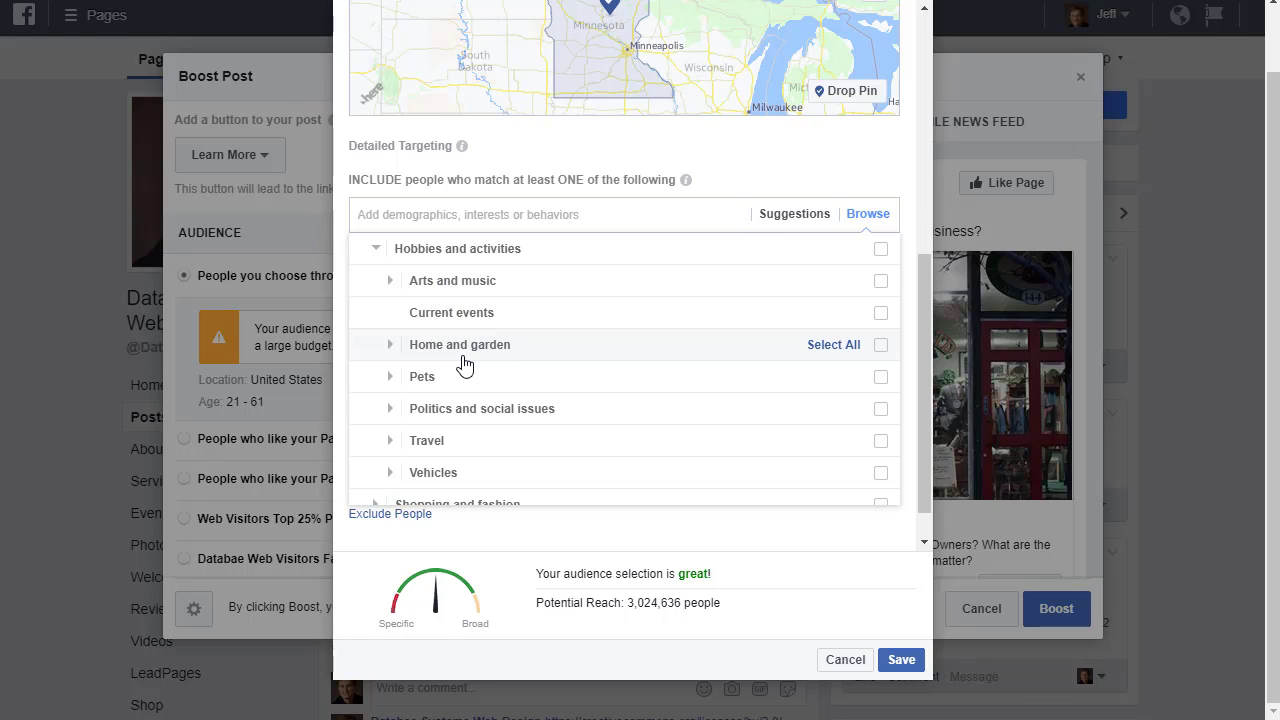
scroll(503, 355, "down", 3)
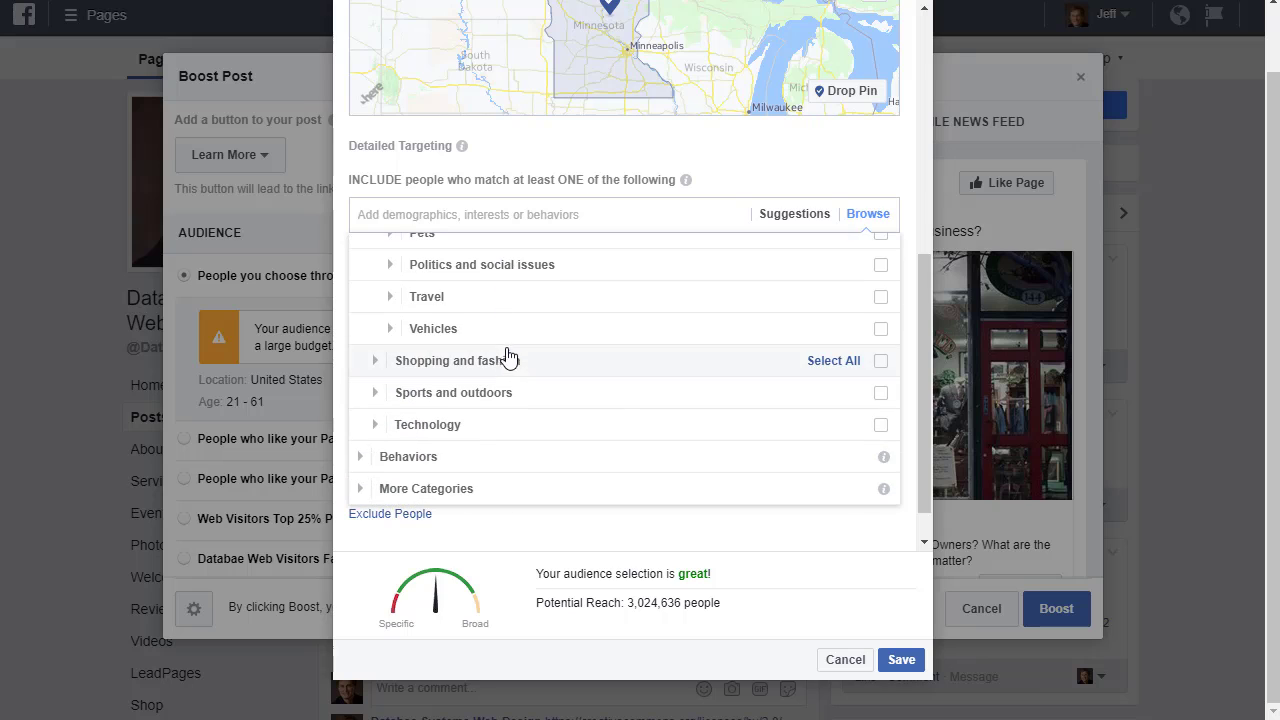
scroll(632, 267, "down", 1)
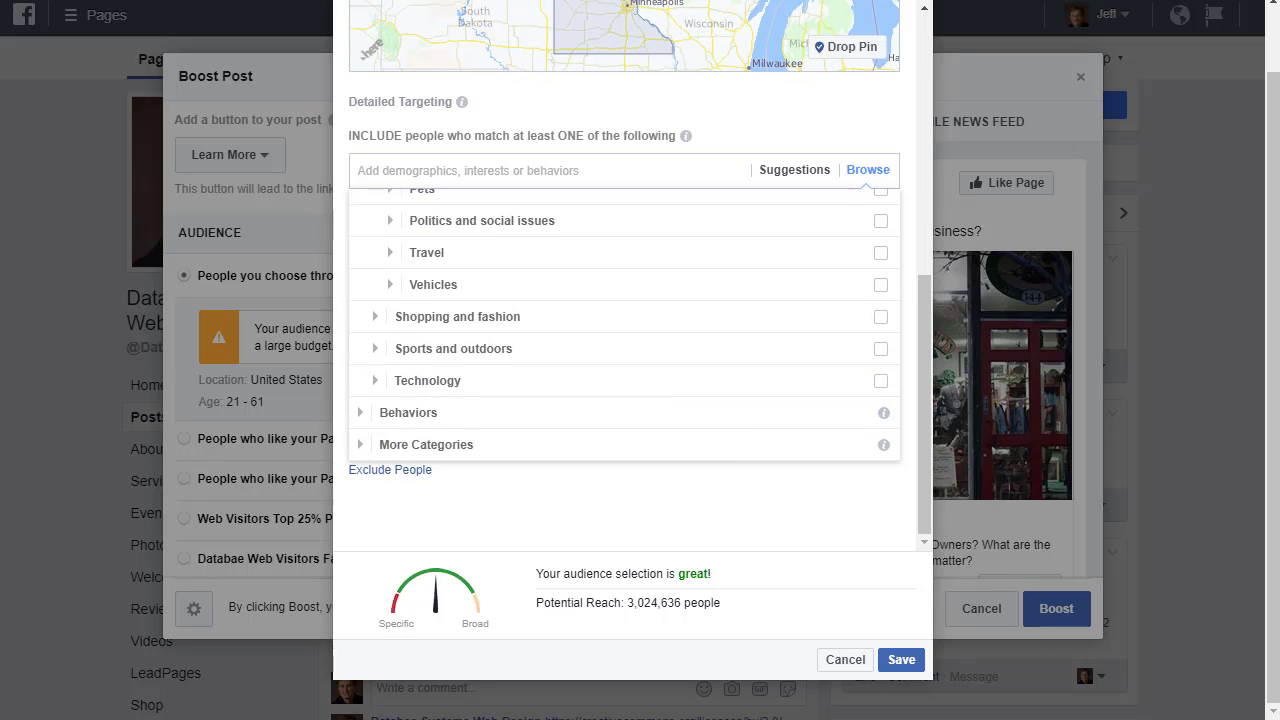
left_click(389, 471)
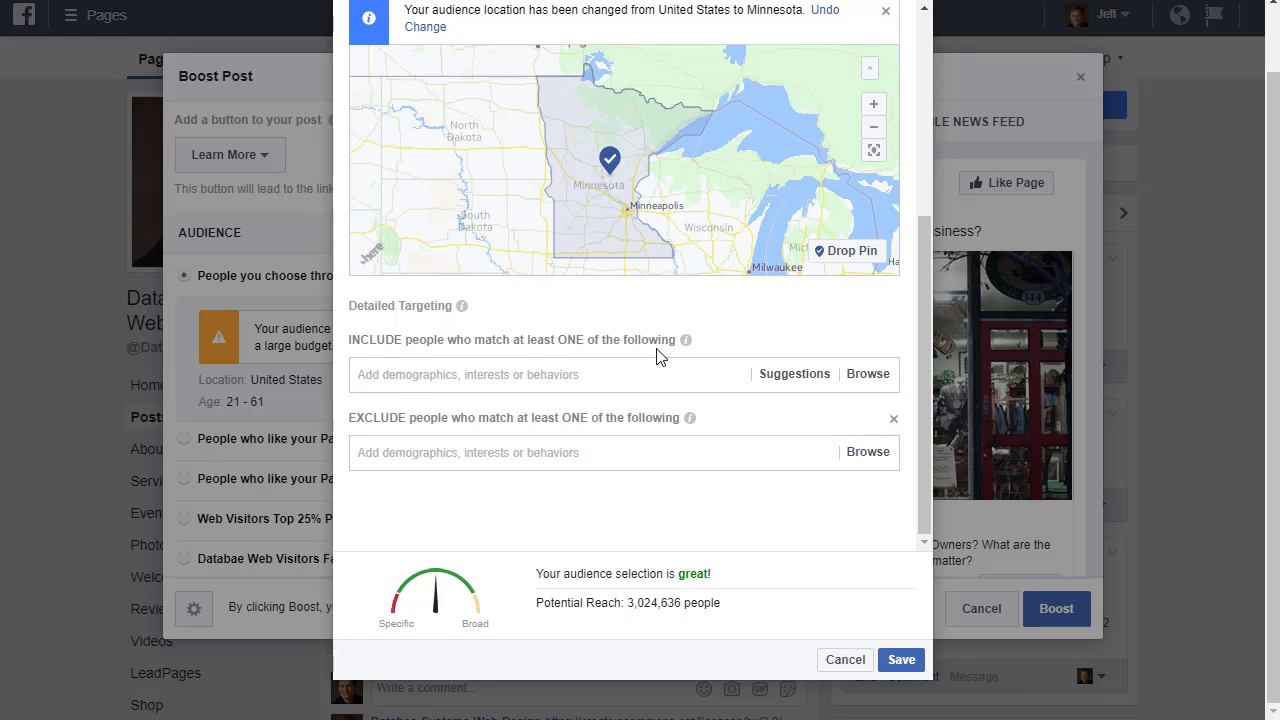
scroll(437, 380, "up", 1)
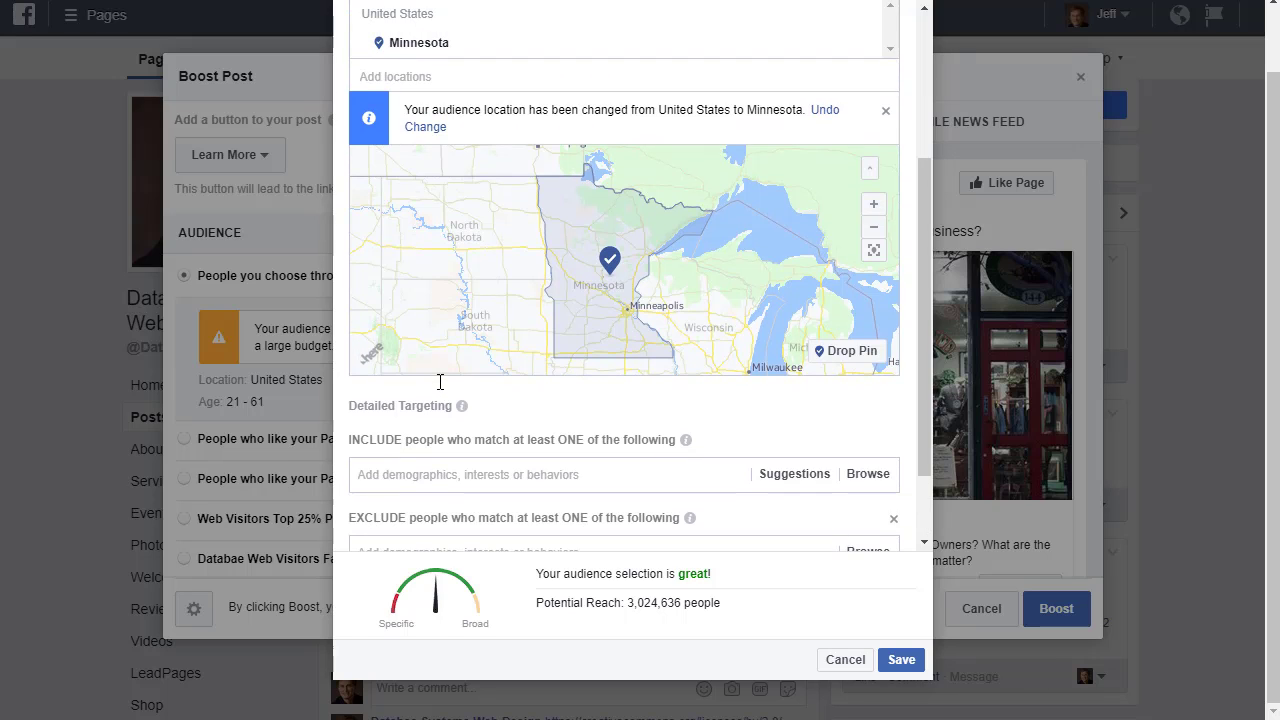
scroll(437, 385, "down", 1)
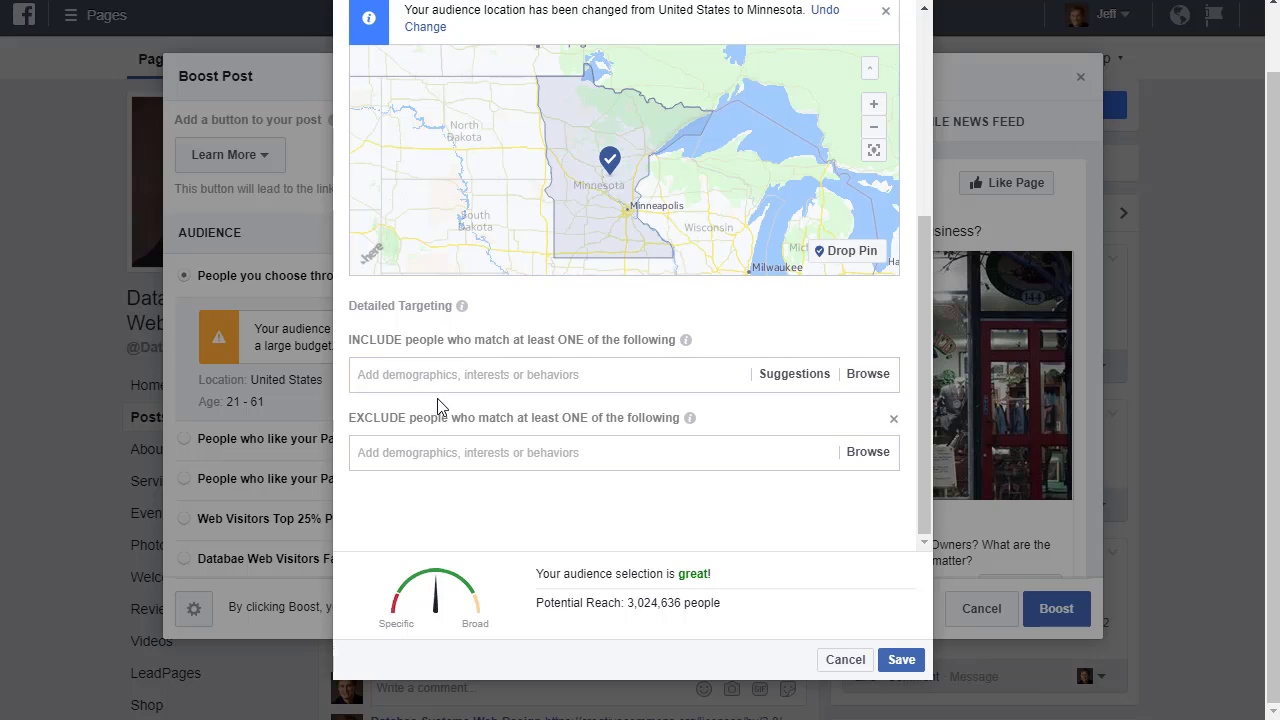
scroll(438, 405, "up", 5)
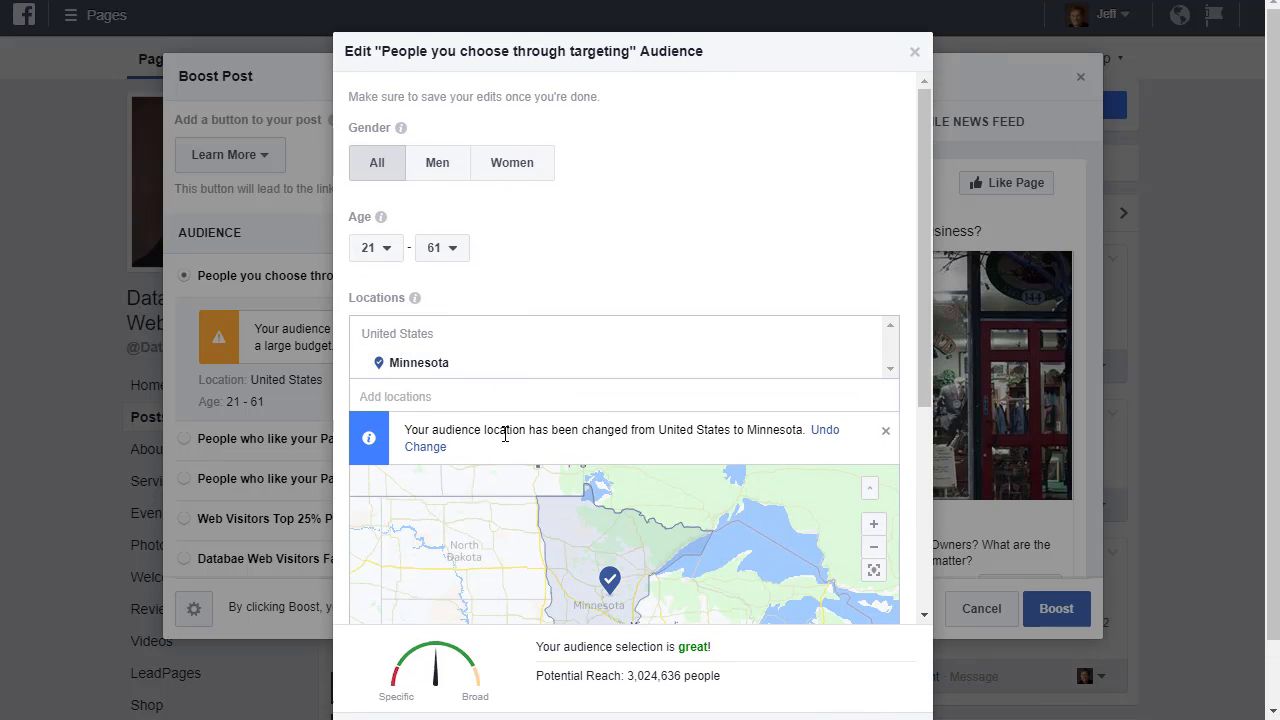
scroll(526, 391, "down", 3)
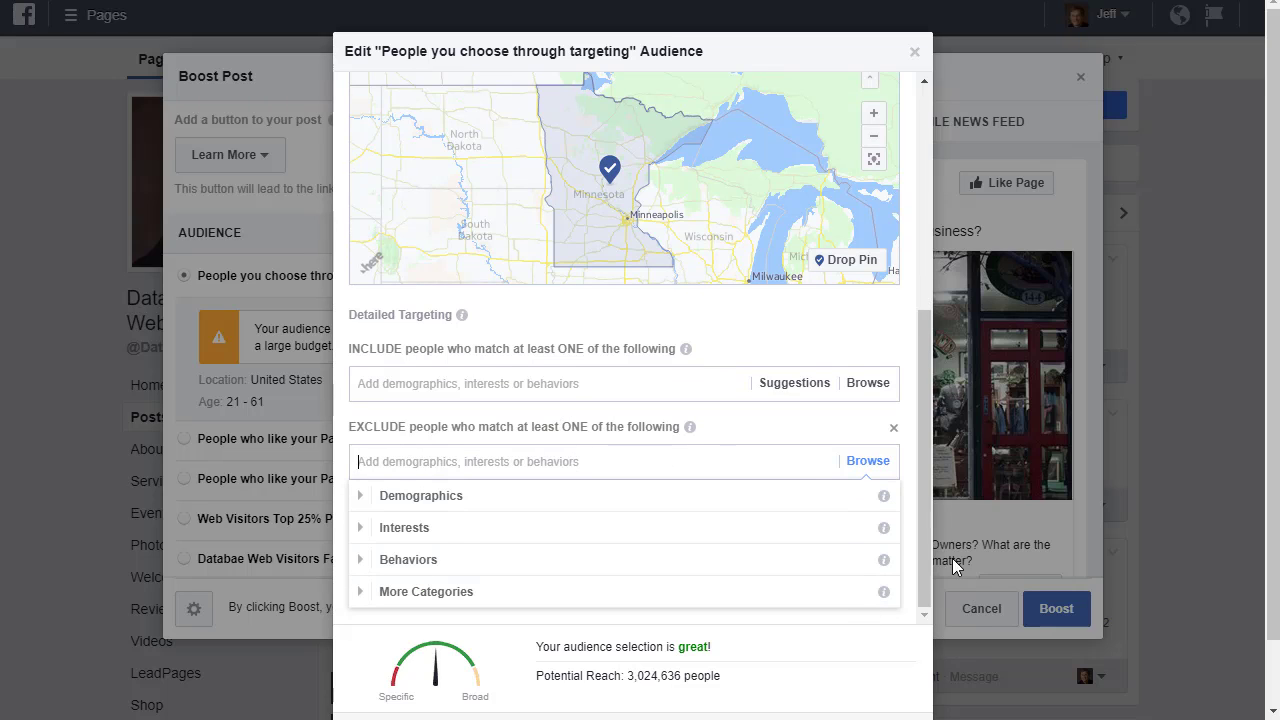
left_click(924, 533)
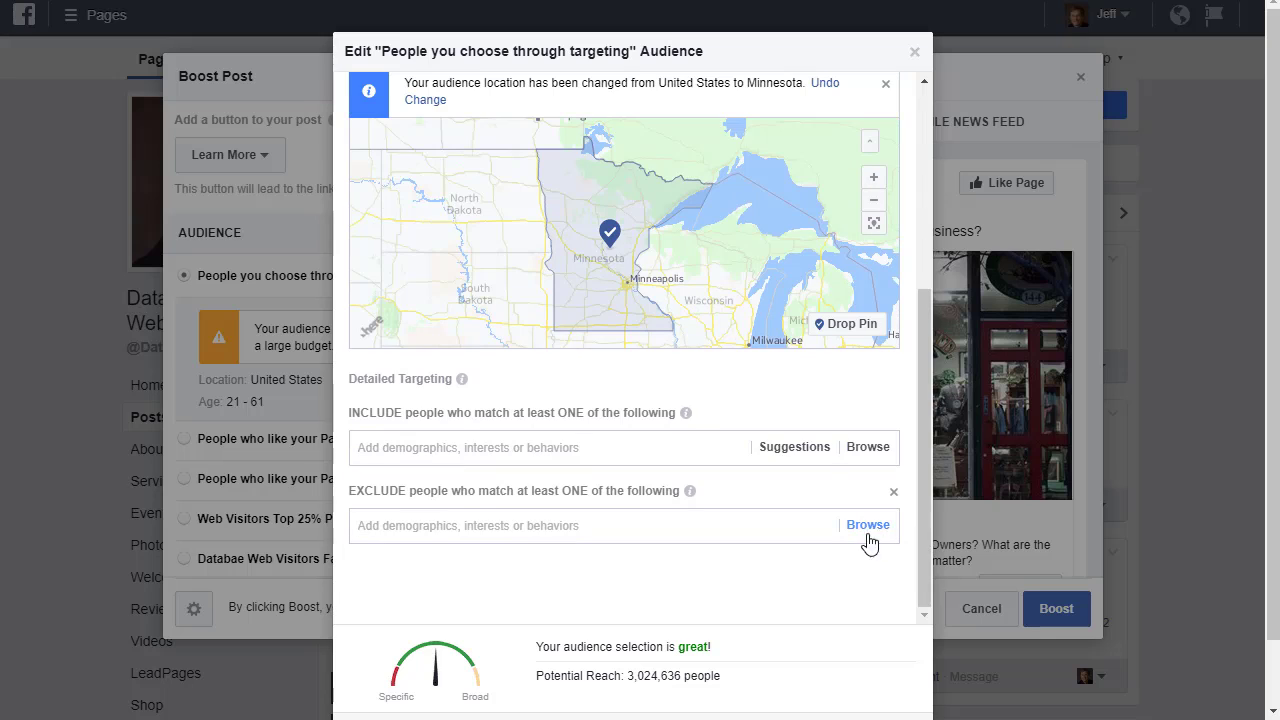
left_click(869, 538)
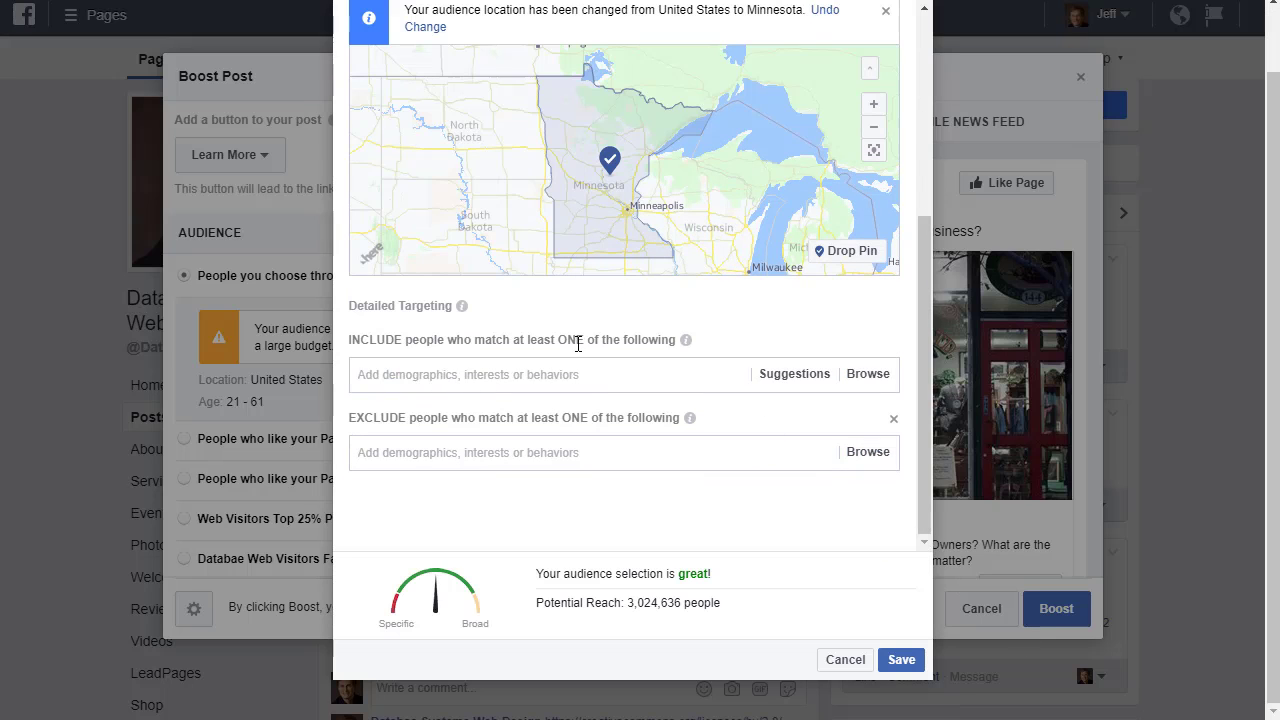
scroll(657, 418, "up", 4)
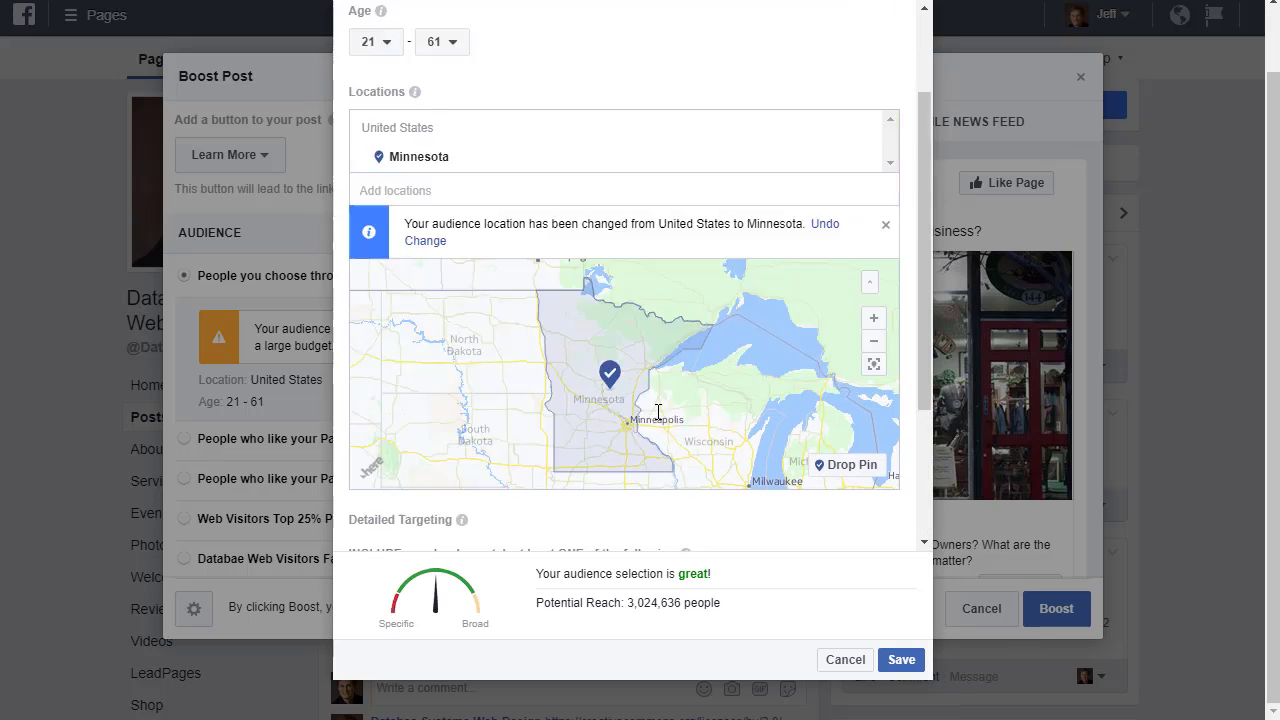
scroll(708, 185, "up", 1)
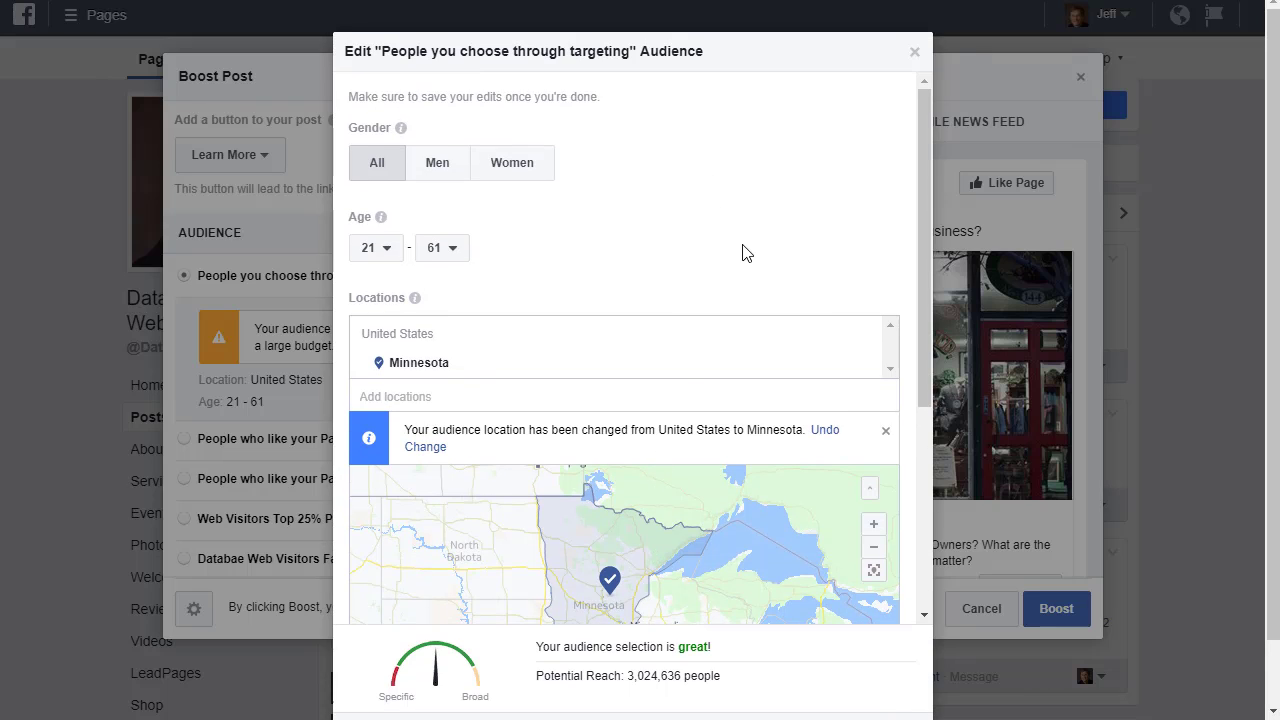
scroll(746, 252, "down", 2)
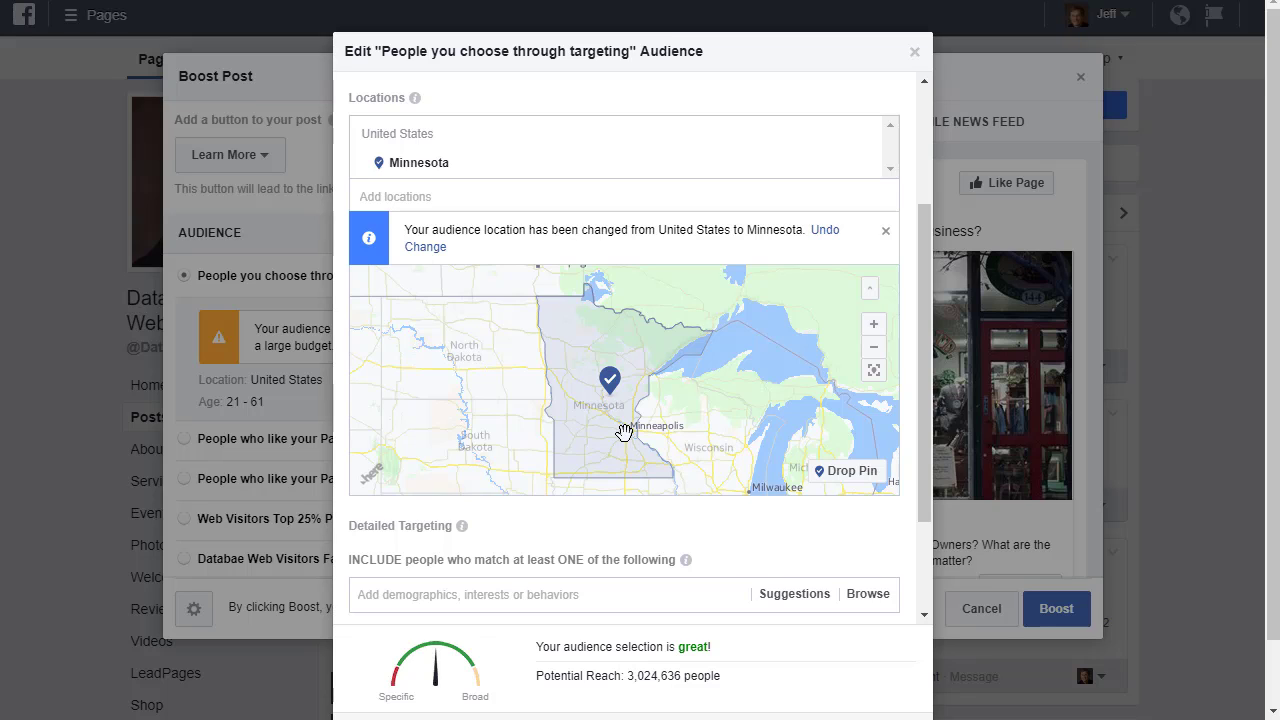
scroll(559, 405, "down", 2)
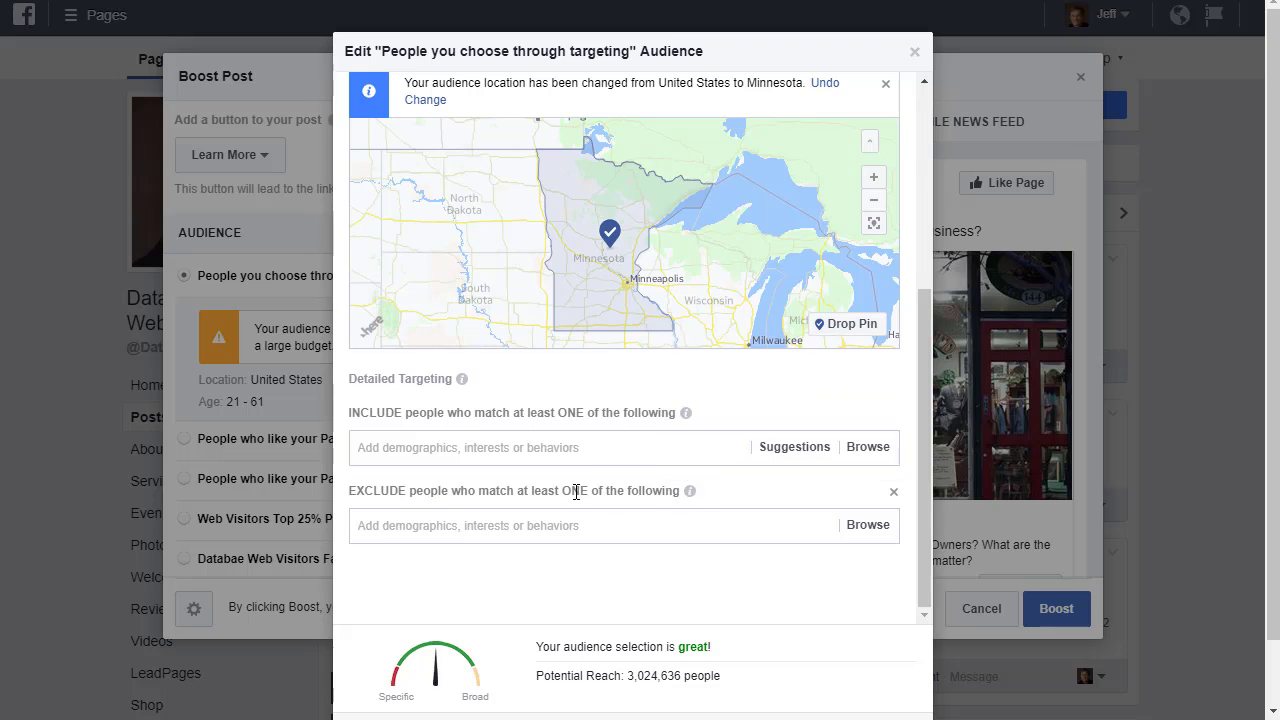
- Scroll the page while heading to the US - 22-61 ad set in Ads Manager
scroll(572, 487, "up", 3)
scroll(572, 487, "down", 3)
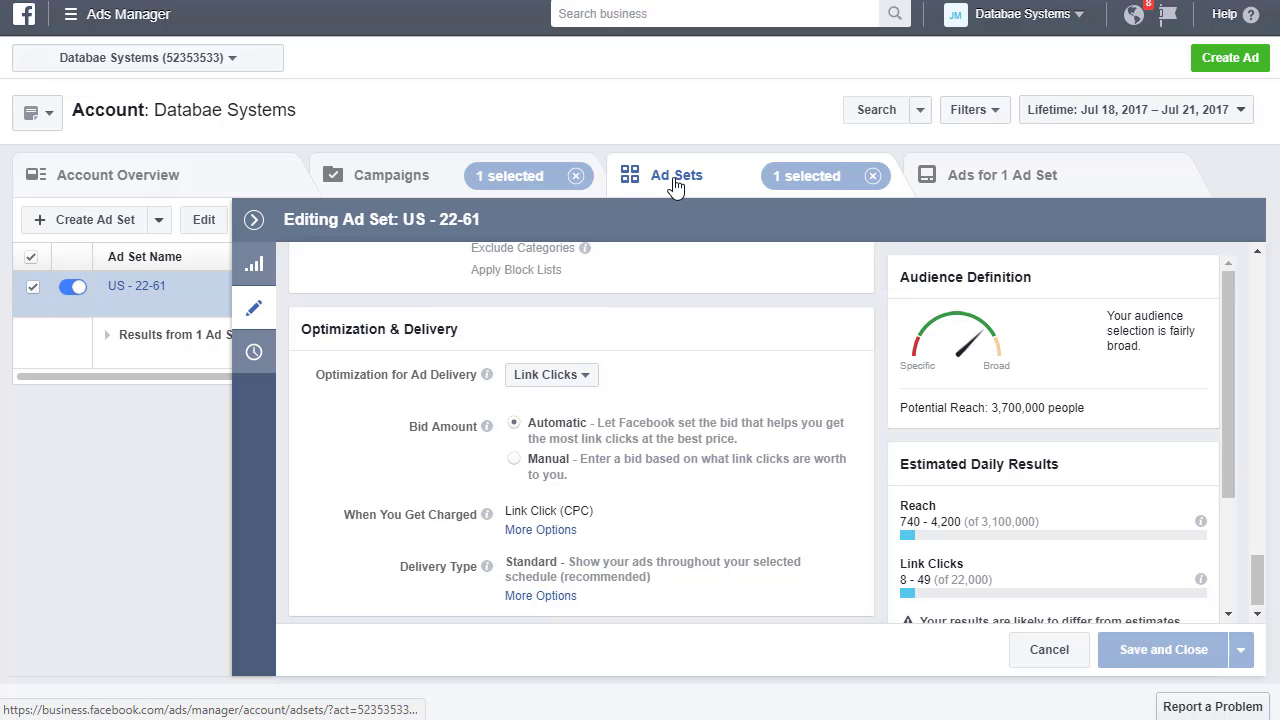
scroll(373, 400, "up", 15)
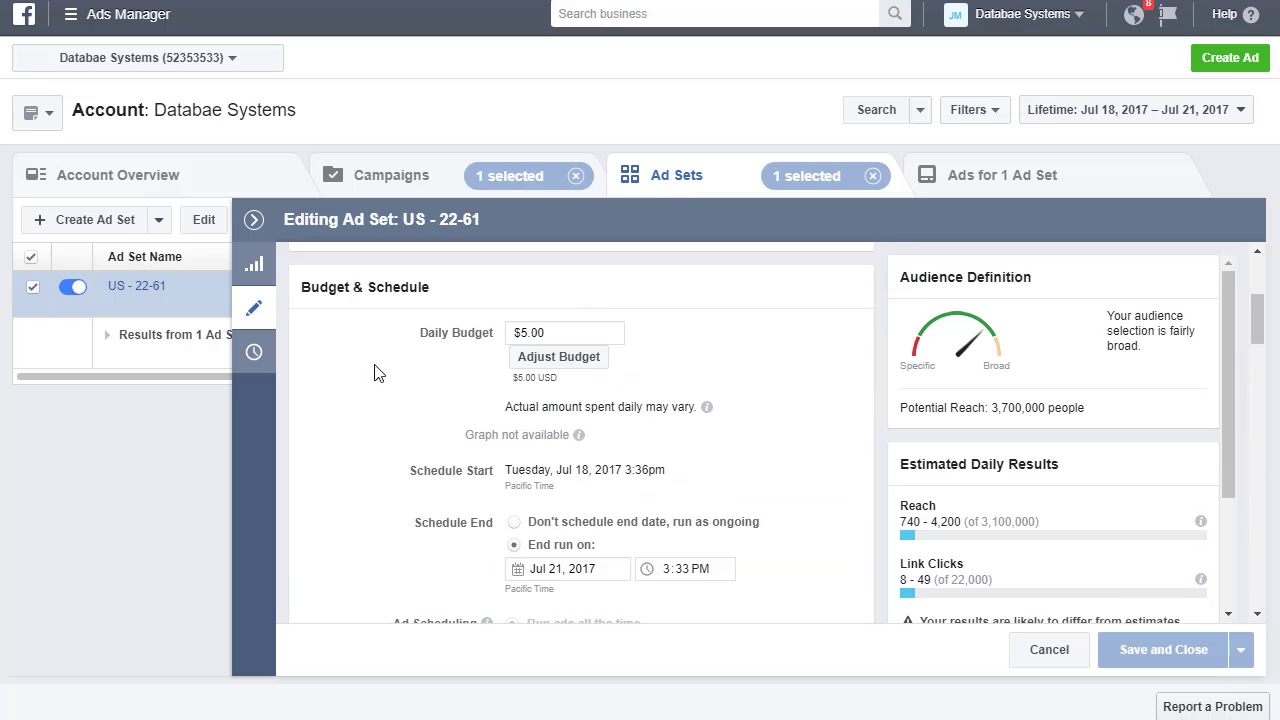
scroll(400, 320, "up", 5)
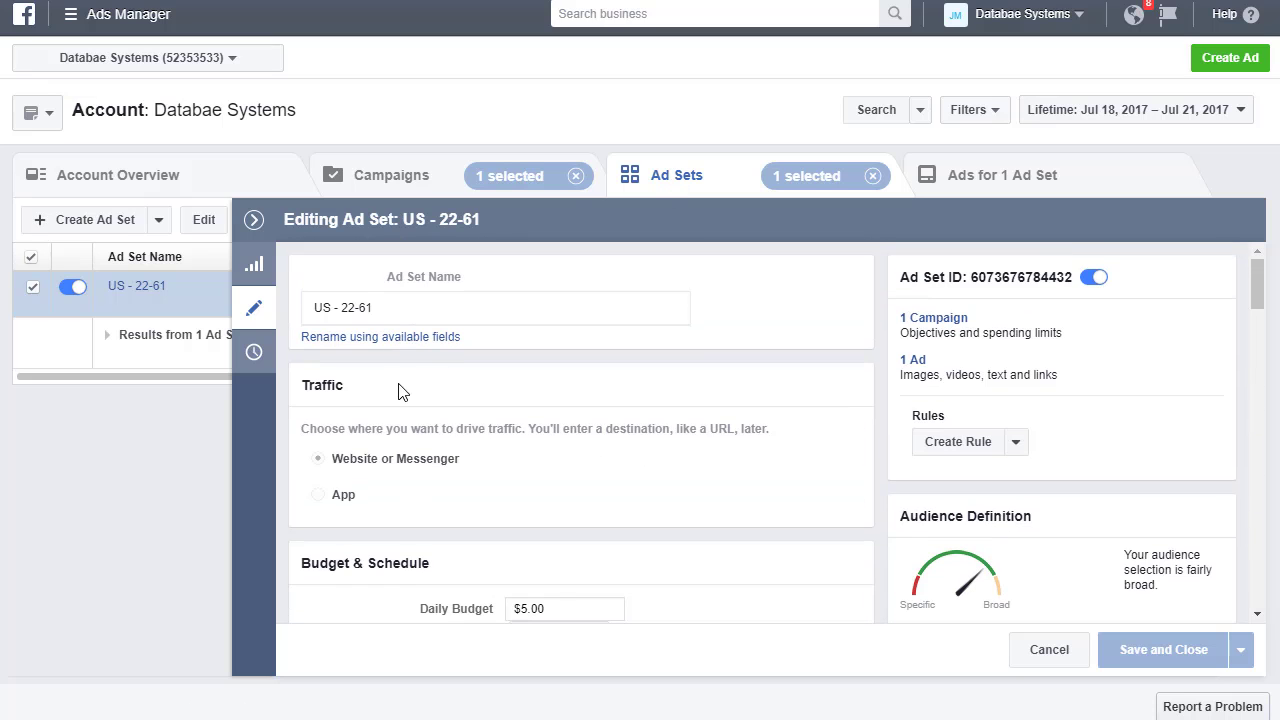
scroll(370, 490, "down", 10)
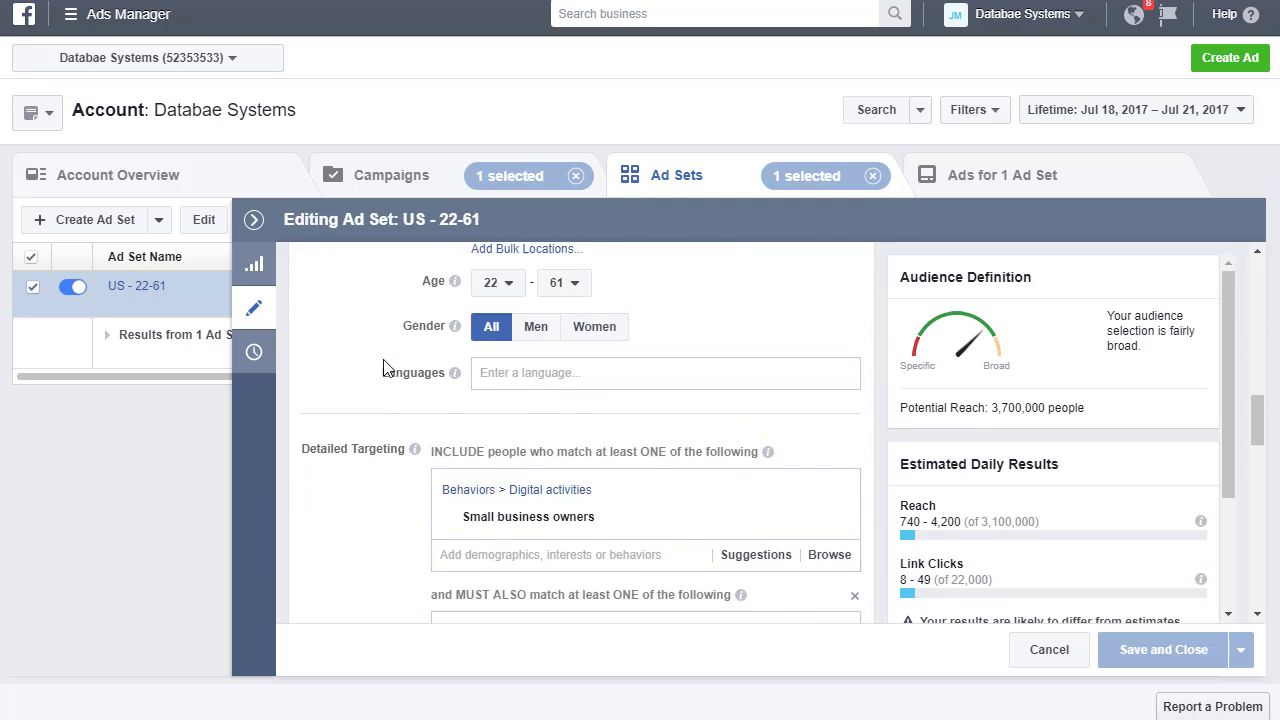
scroll(385, 420, "down", 10)
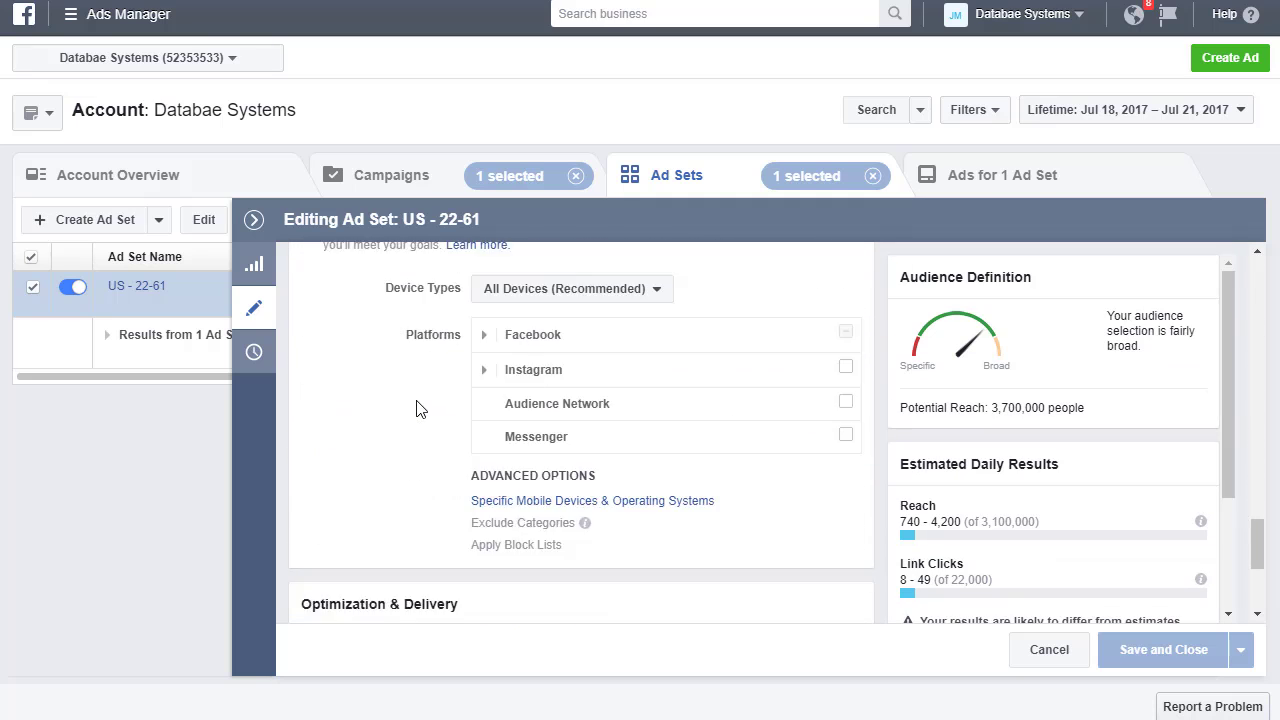
scroll(418, 408, "down", 3)
mouse_move(486, 368)
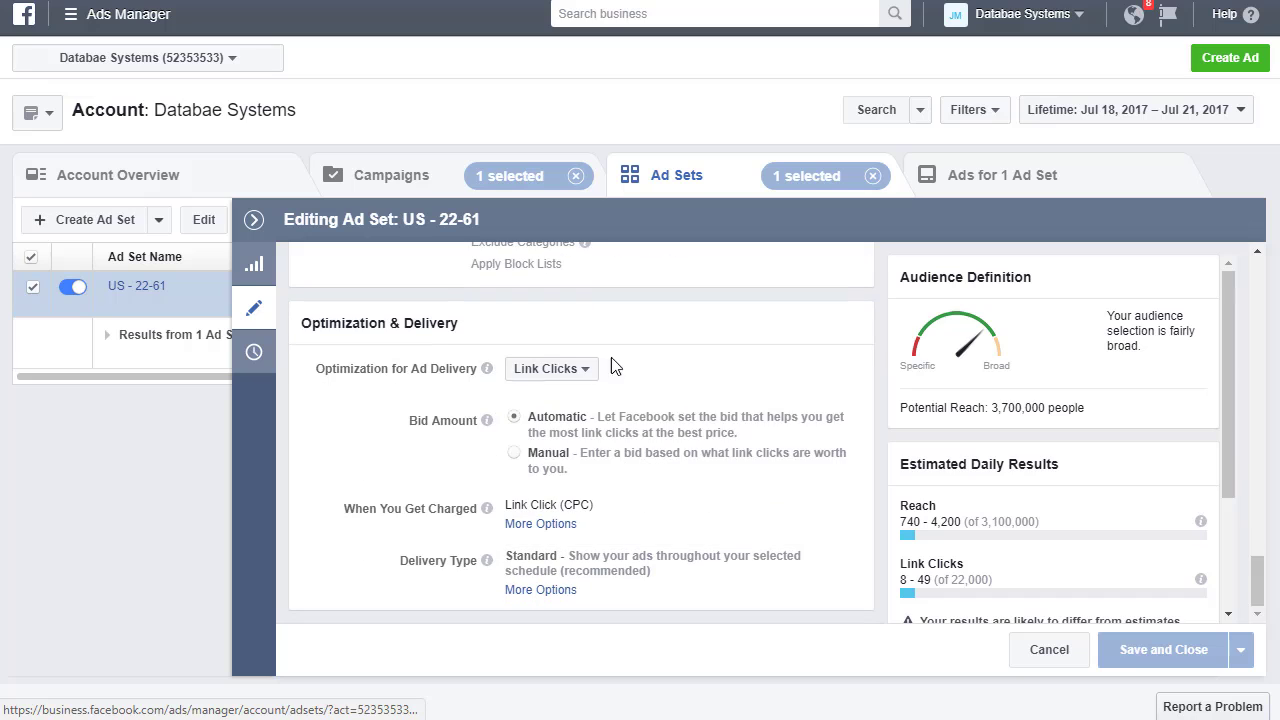
- Open the Optimization for Ad Delivery dropdown listing Link Clicks, Impressions and Daily Unique Reach
left_click(588, 370)
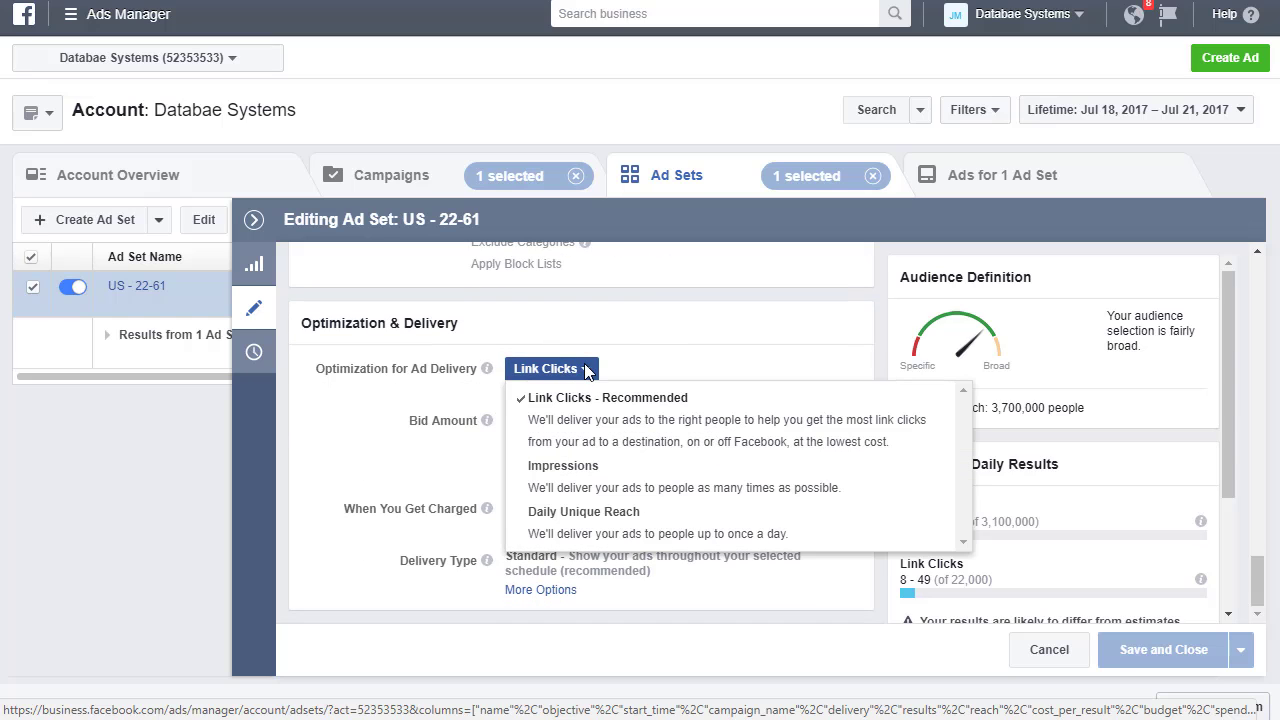